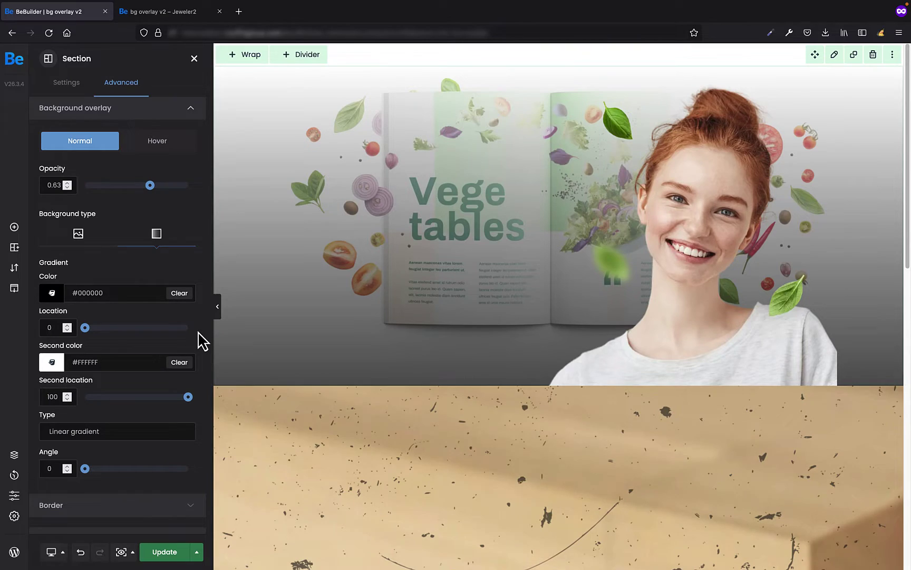
Step: Preview the published 'bg overlay v2 – Jeweler2' page in its browser tab
left_click(164, 11)
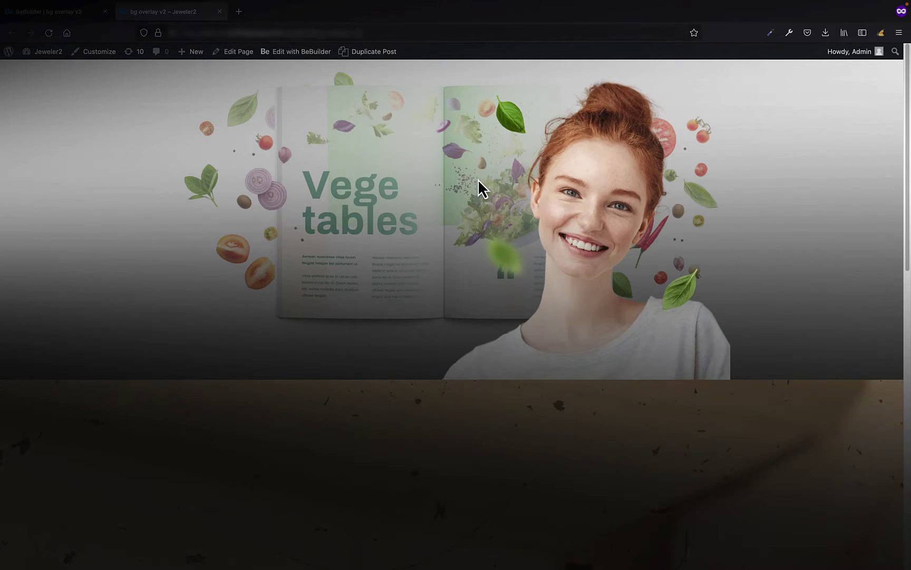
Step: Scroll the live page down to the background video and blurred vegetables sections
scroll(478, 179, "down", 3)
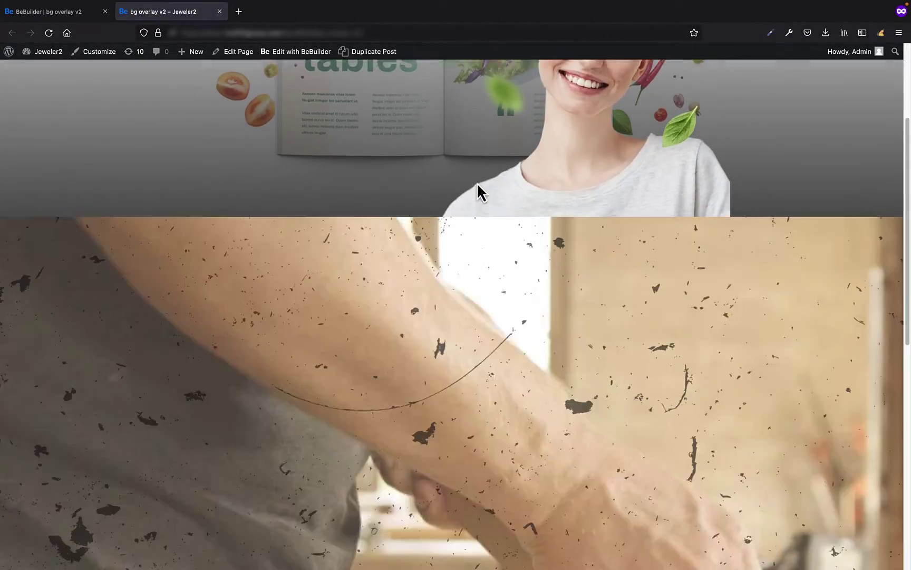
scroll(479, 188, "down", 4)
scroll(480, 193, "up", 1)
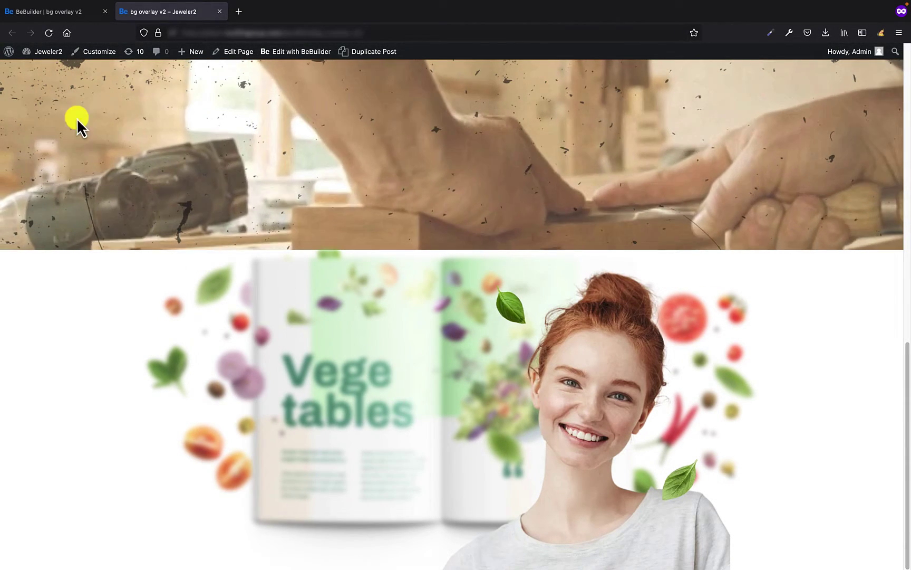
Step: Back in the editor, start a new section on the blank page with a single 1/1 wrap
left_click(48, 16)
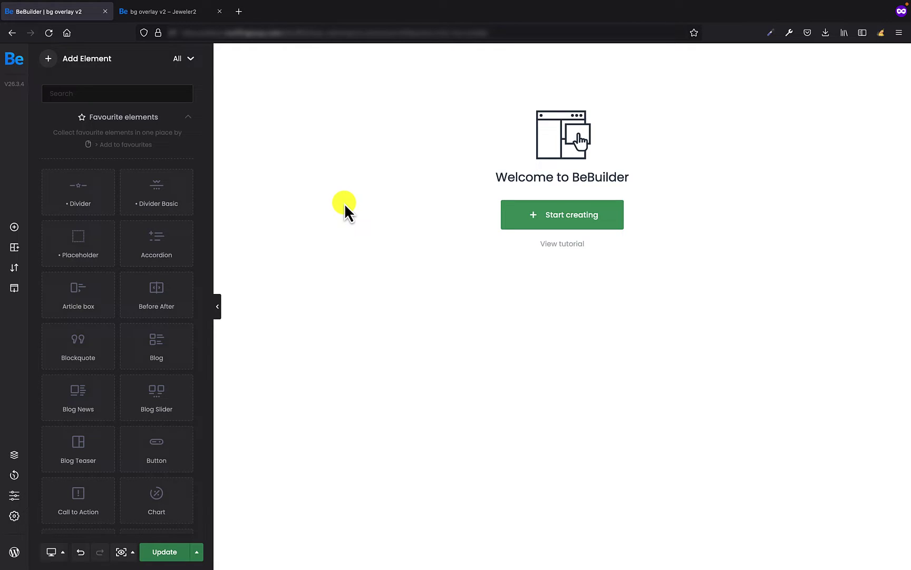
left_click(574, 225)
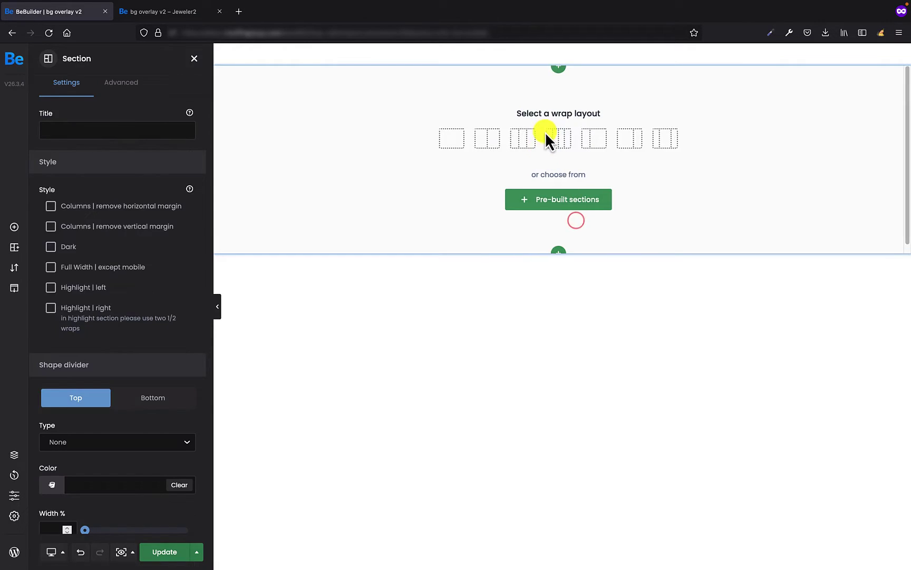
left_click(453, 140)
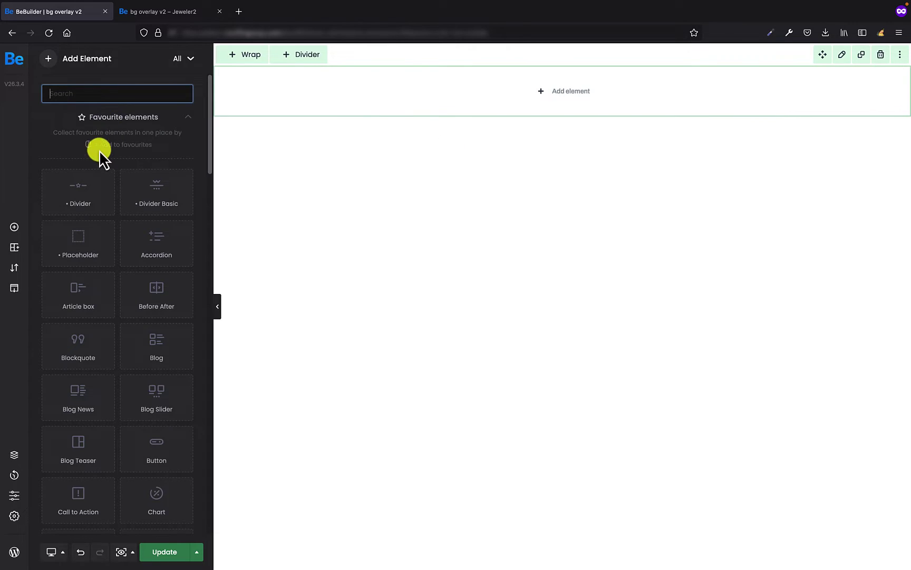
Step: Place an Image element in the wrap showing the smiling red-haired woman photo
left_click(103, 92)
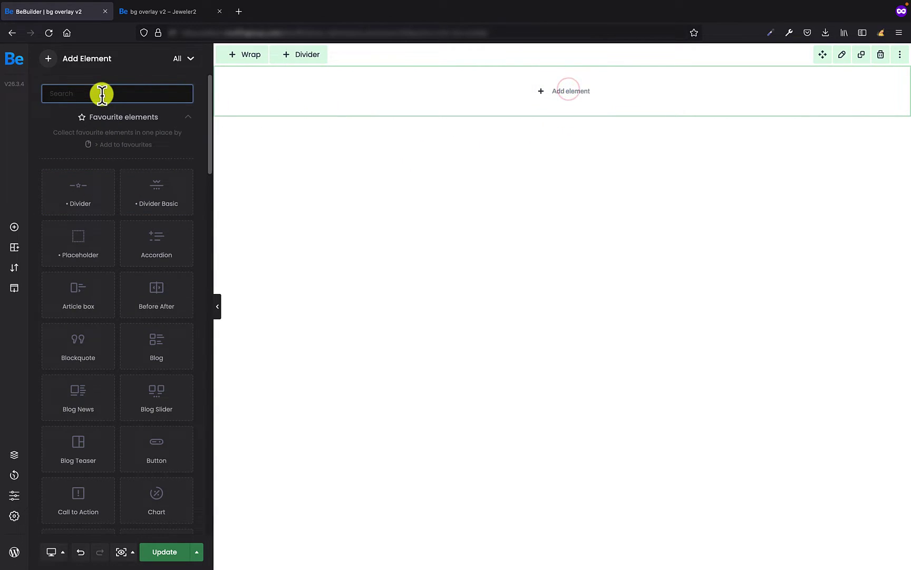
type("ima")
left_click_drag(102, 175, 524, 102)
left_click(179, 130)
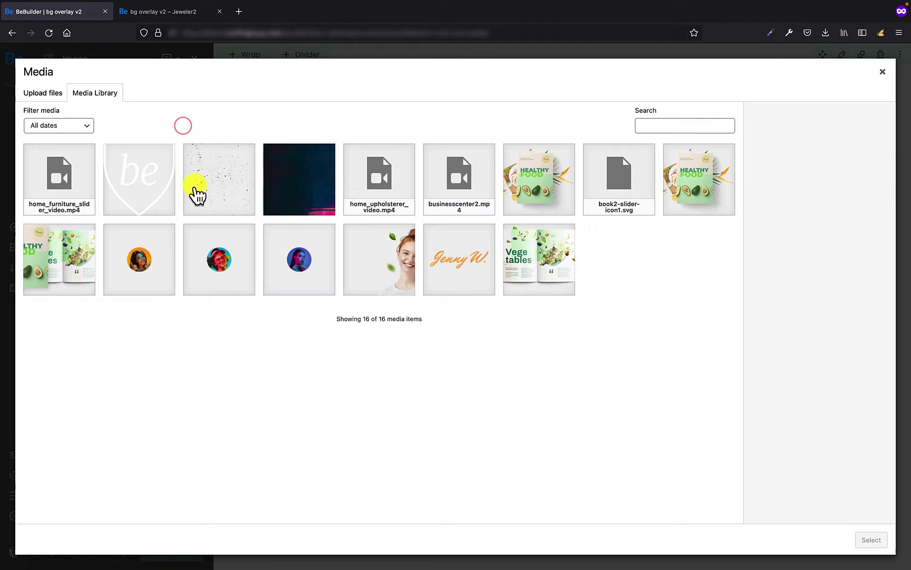
left_click(400, 262)
left_click(871, 539)
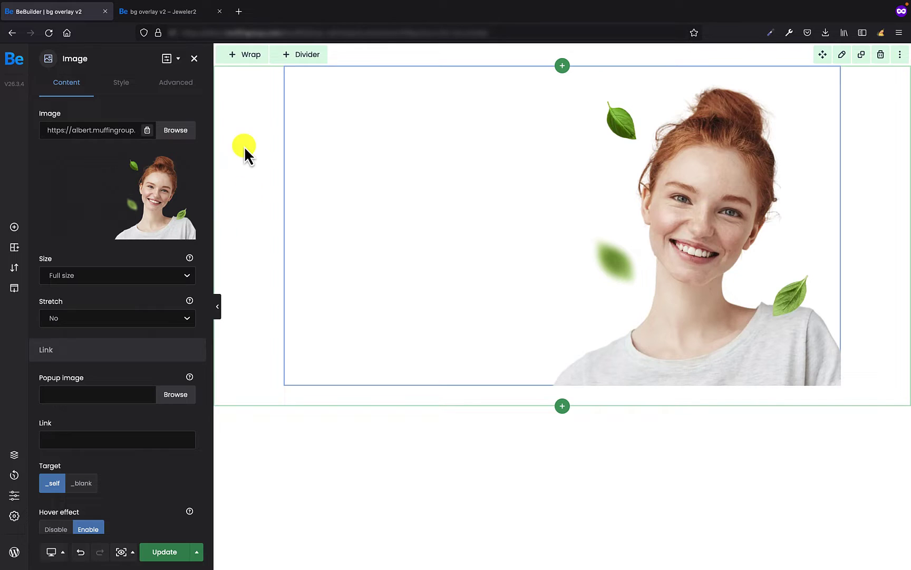
Step: Set the Vegetables magazine picture as the section's background image
right_click(257, 127)
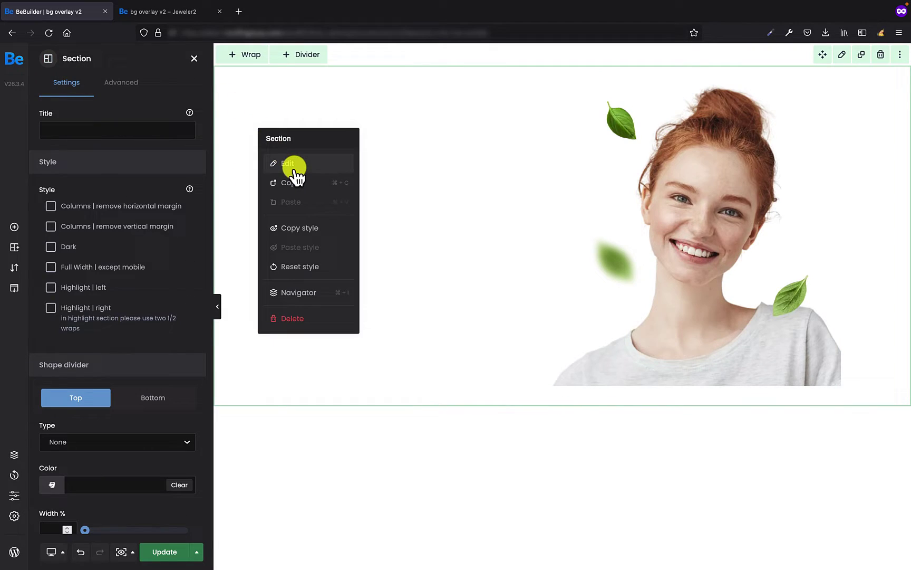
left_click(294, 167)
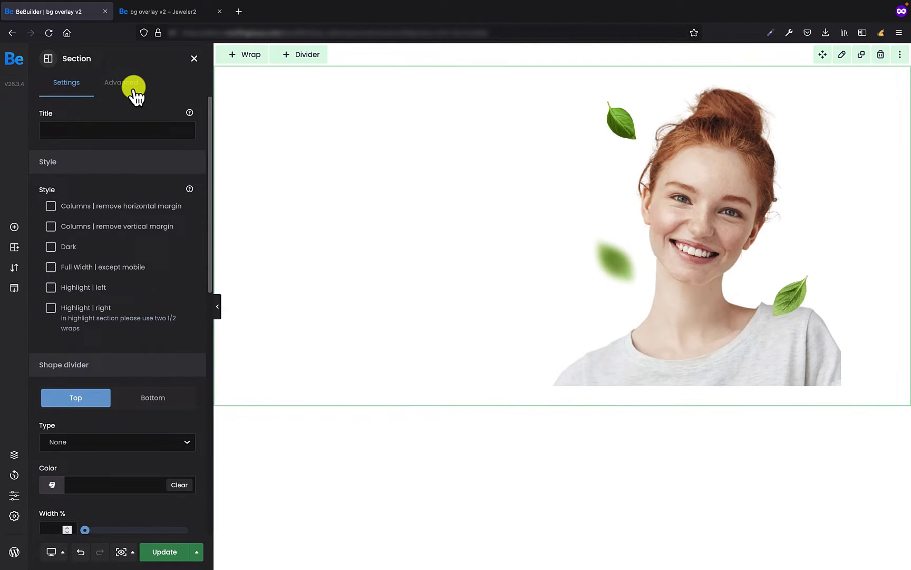
left_click(133, 85)
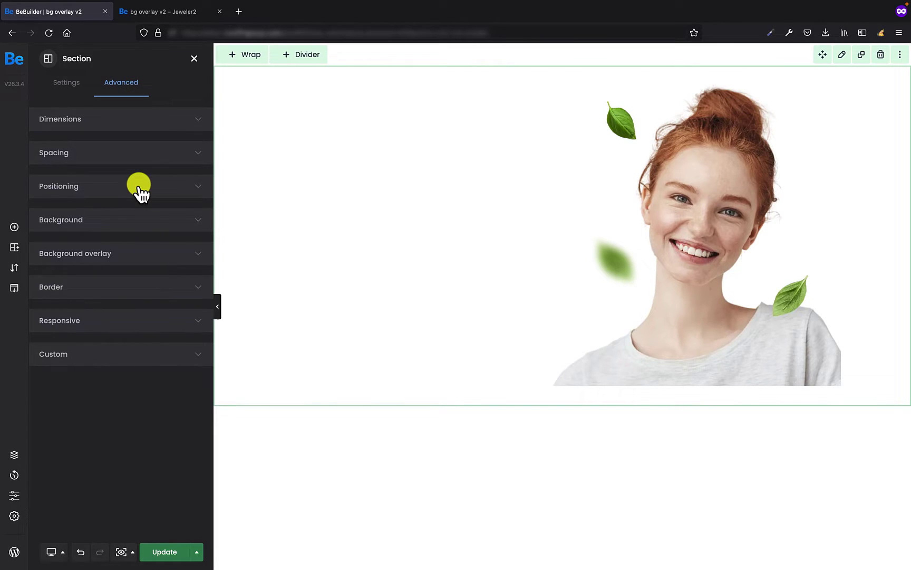
left_click(126, 220)
scroll(131, 331, "down", 2)
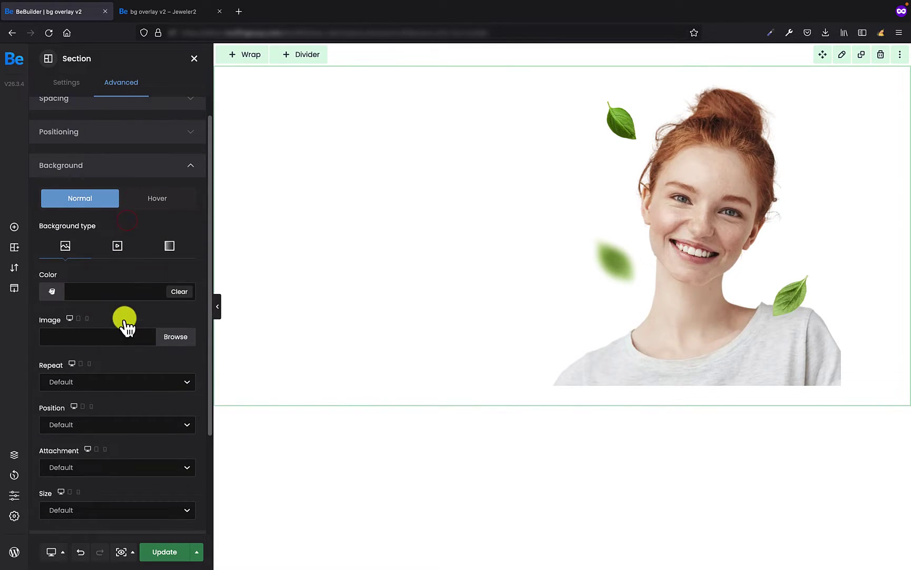
left_click(188, 349)
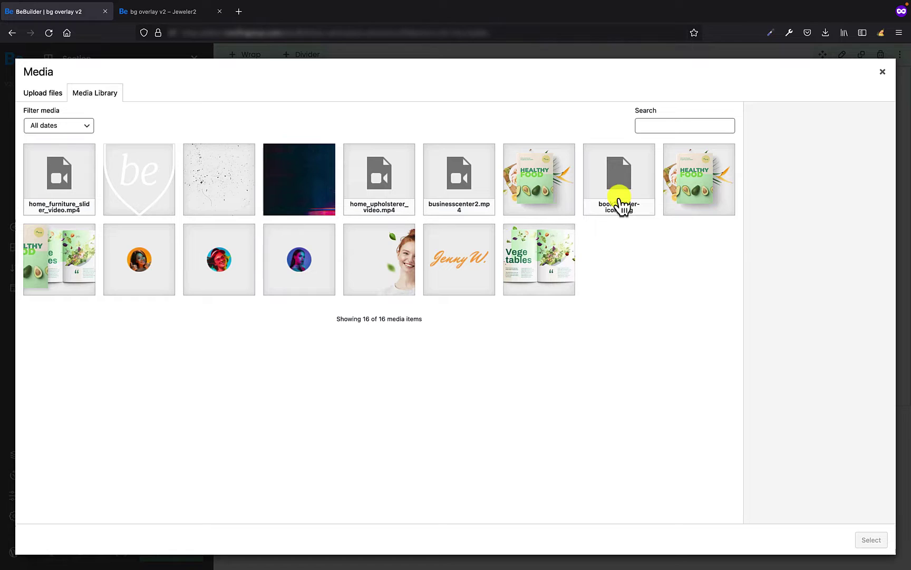
left_click(540, 260)
left_click(871, 539)
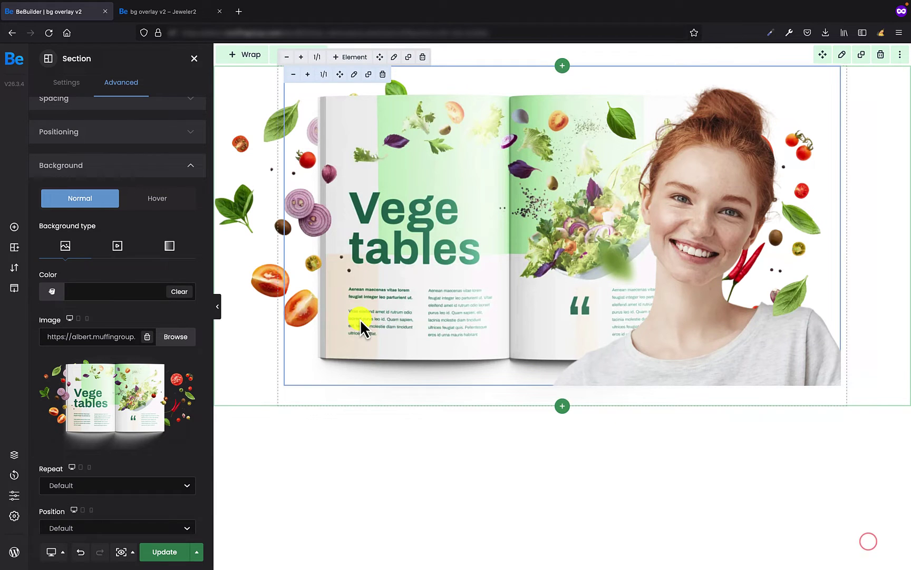
Step: Set the background image to No repeat and Center Center position
scroll(106, 261, "down", 3)
left_click(99, 305)
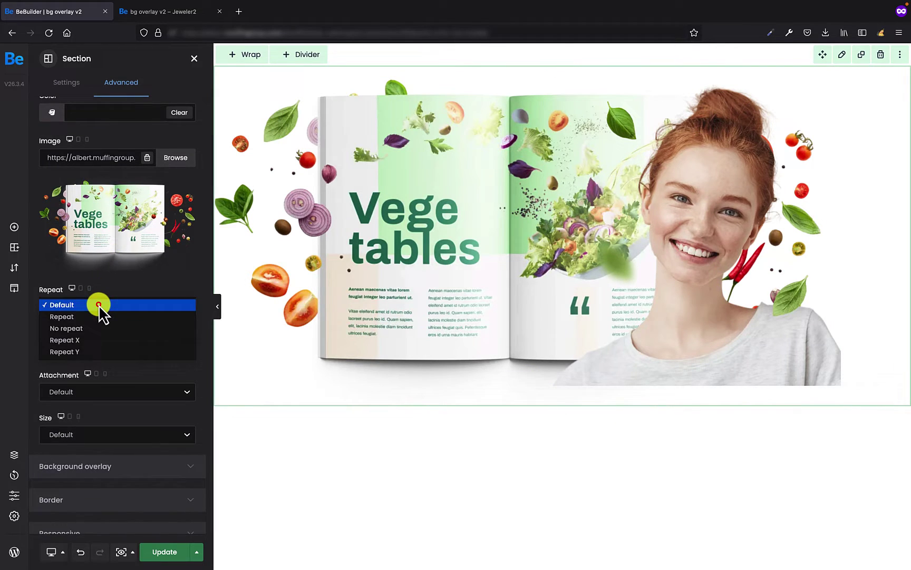
left_click(98, 326)
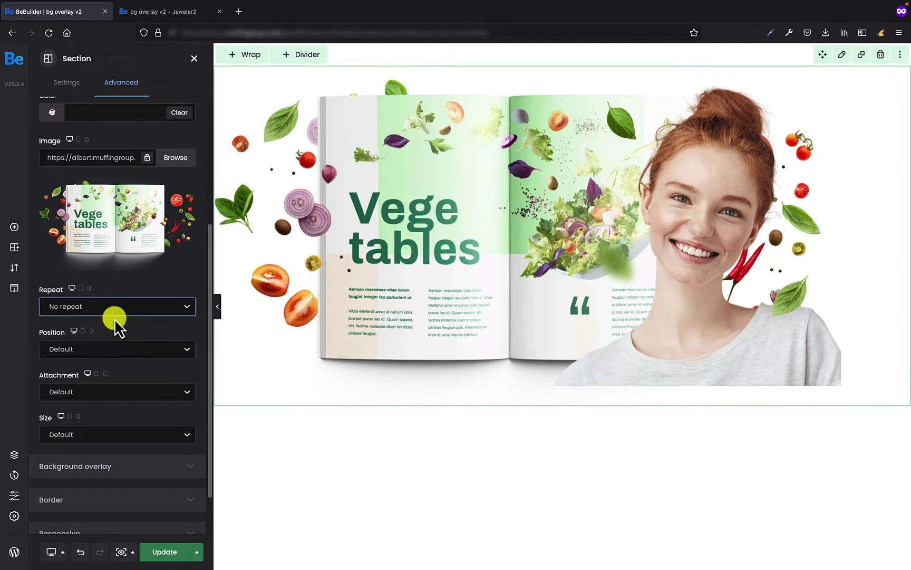
left_click(123, 348)
left_click(115, 359)
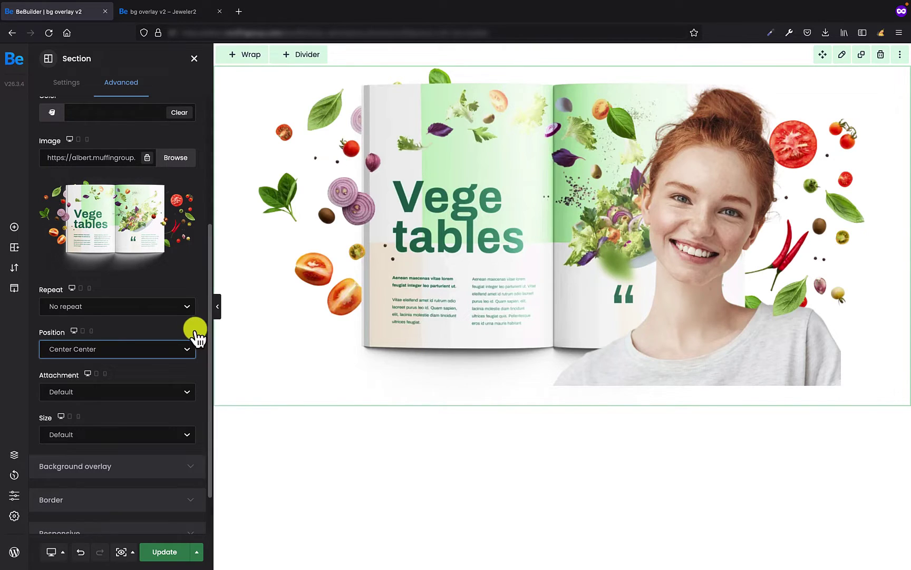
Step: Make the section's background overlay a gradient with #000000 black as the first colour
left_click(138, 466)
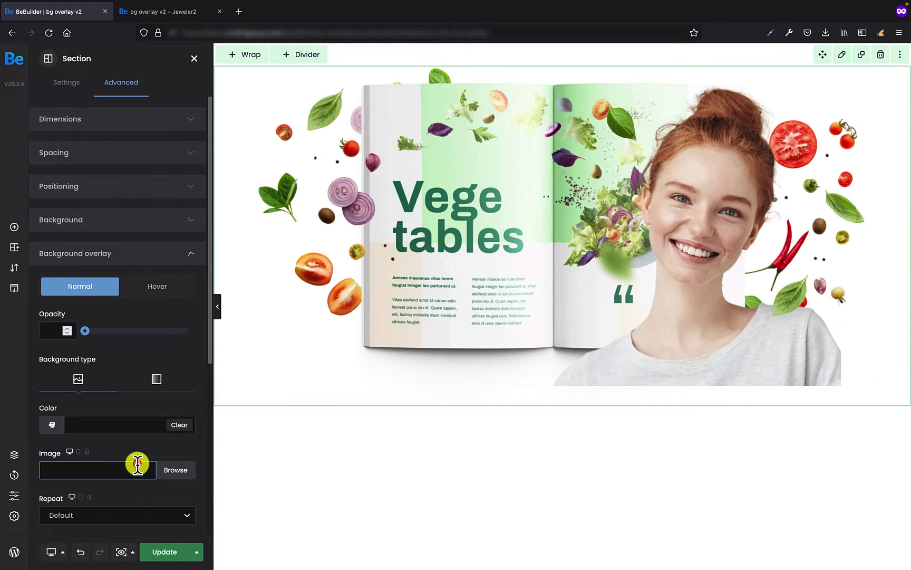
scroll(154, 295, "down", 3)
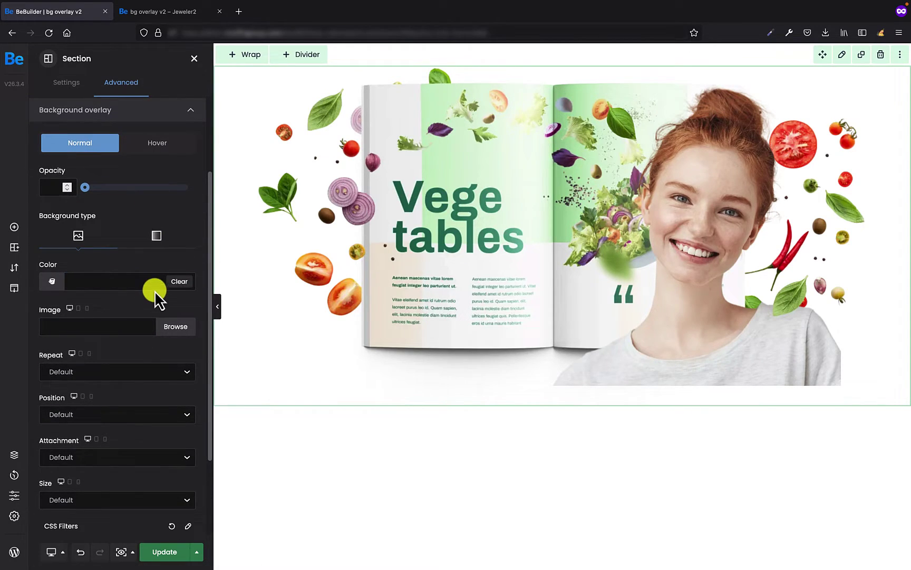
scroll(156, 235, "up", 1)
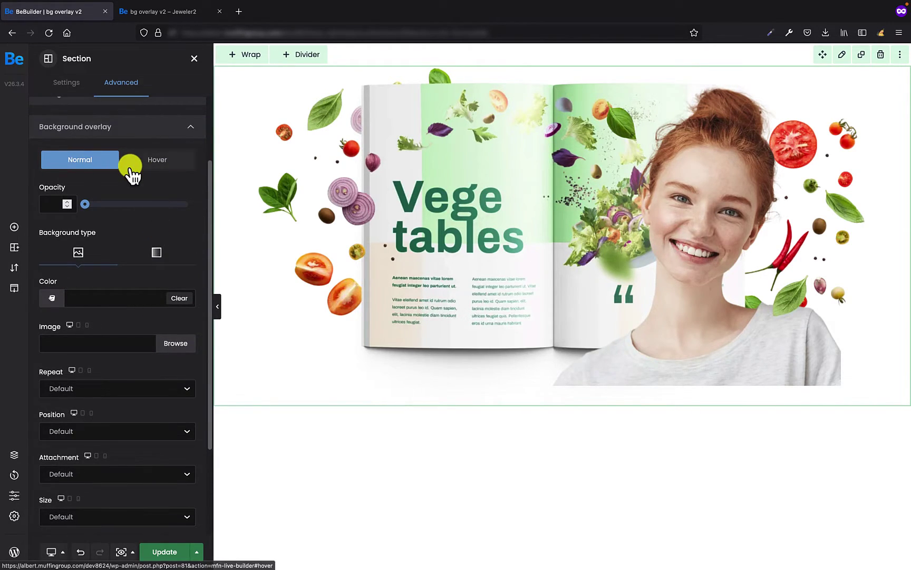
left_click(153, 264)
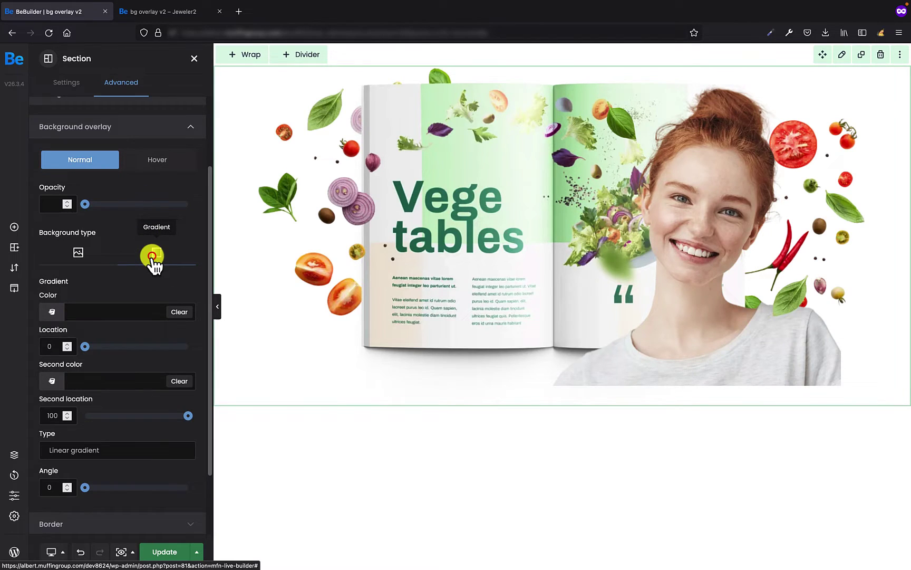
left_click(53, 312)
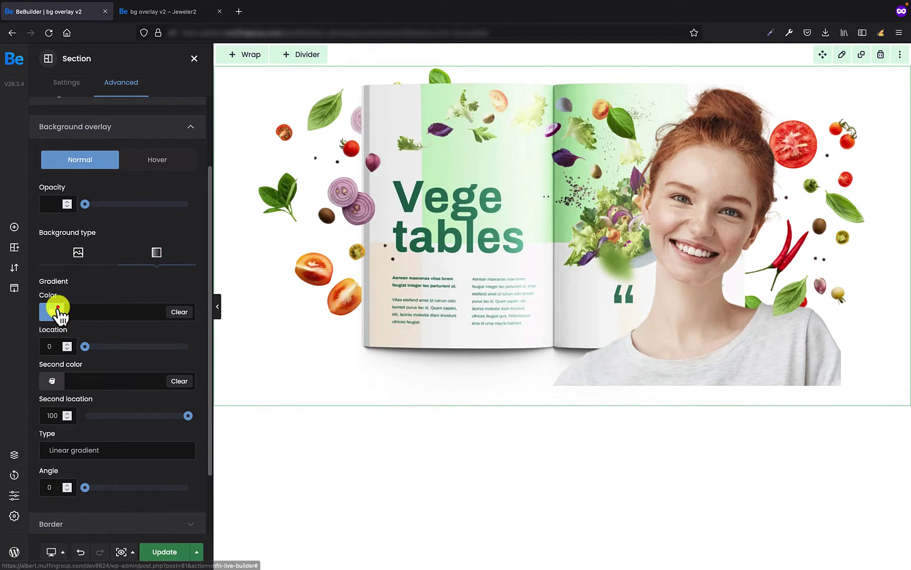
left_click_drag(96, 370, 65, 390)
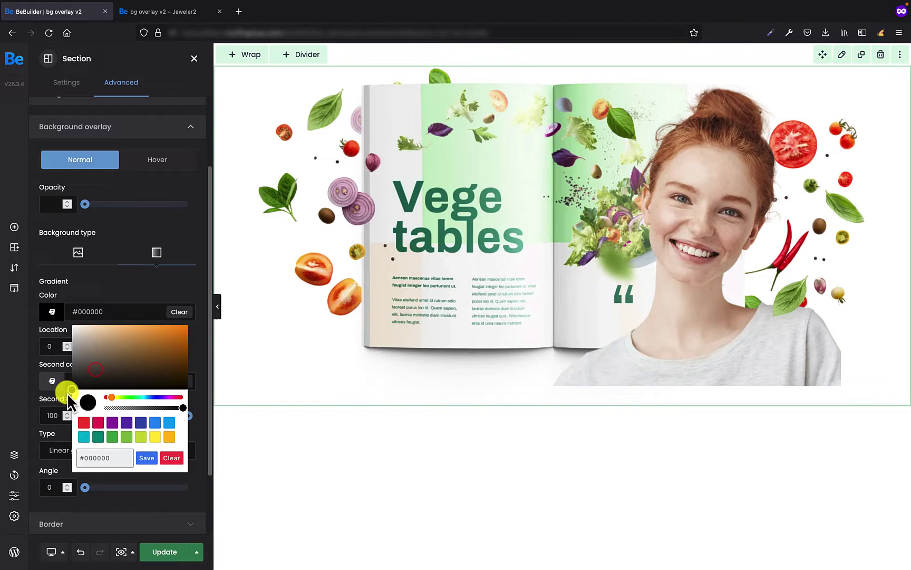
left_click(200, 285)
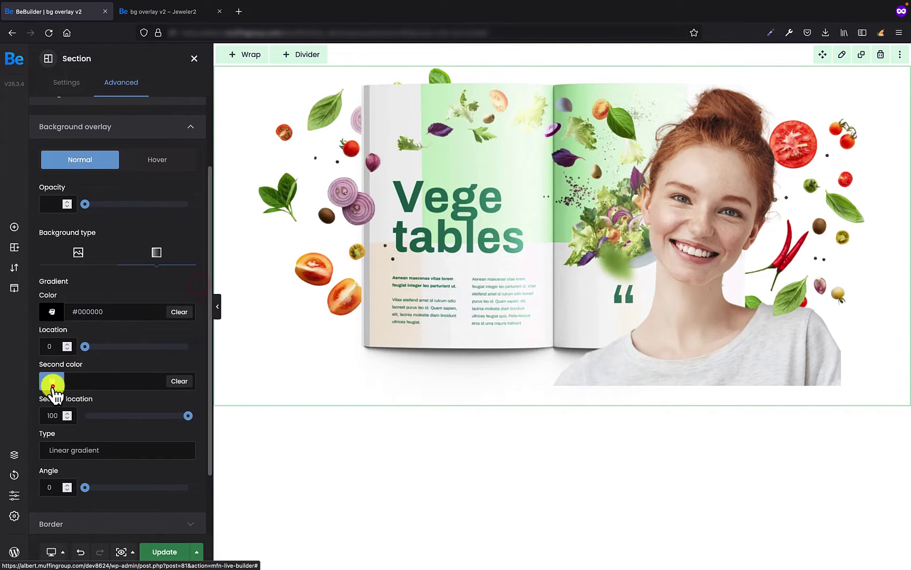
Step: Set the gradient's second colour to #FFFFFF white and overlay opacity to 0.53
left_click(51, 380)
left_click(96, 413)
left_click(72, 396)
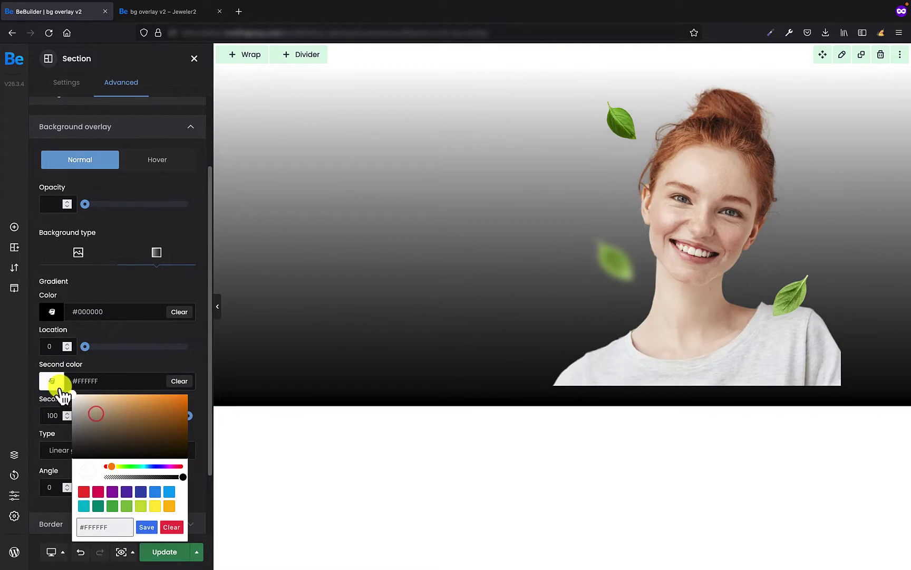
left_click(203, 335)
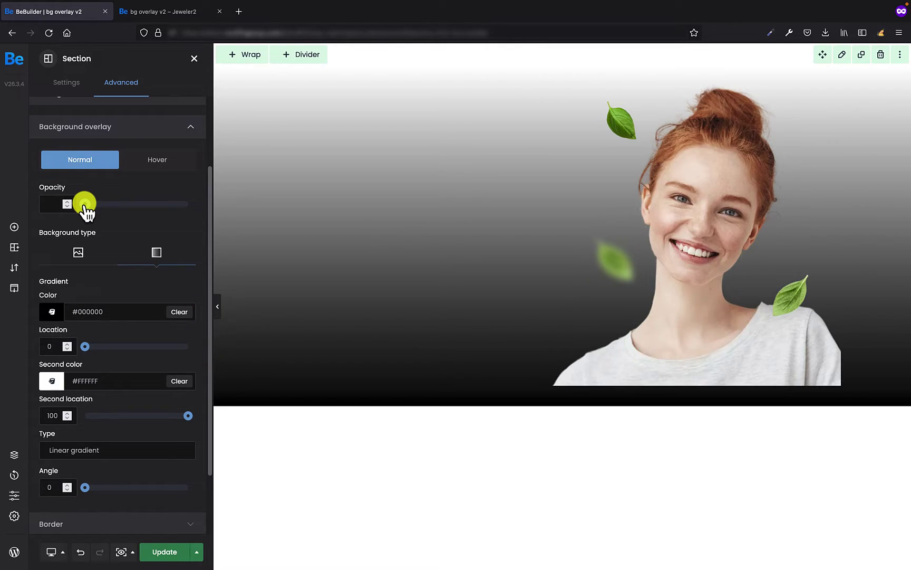
left_click_drag(87, 205, 150, 206)
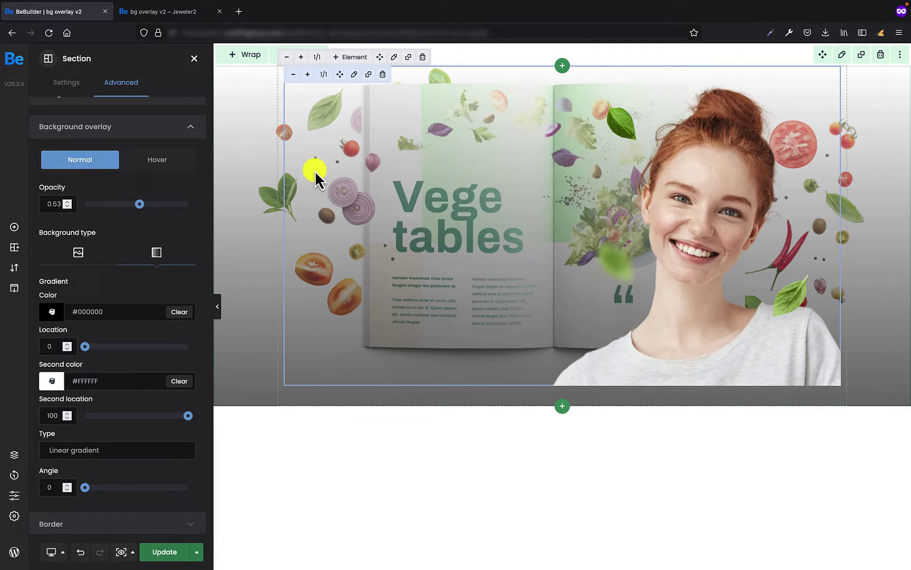
Step: Set the woman image's bottom margin to 0px in its Advanced spacing settings
left_click(700, 220)
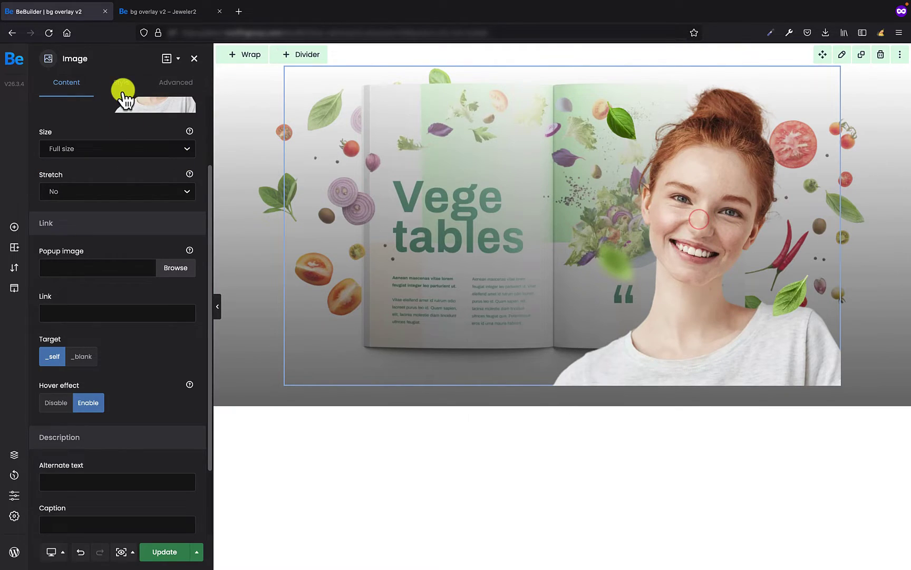
left_click(168, 83)
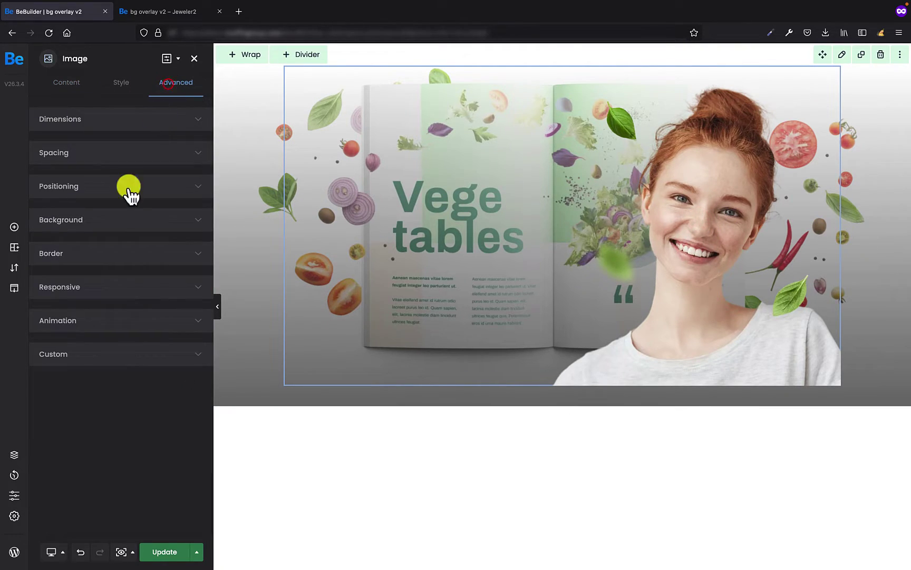
left_click(105, 152)
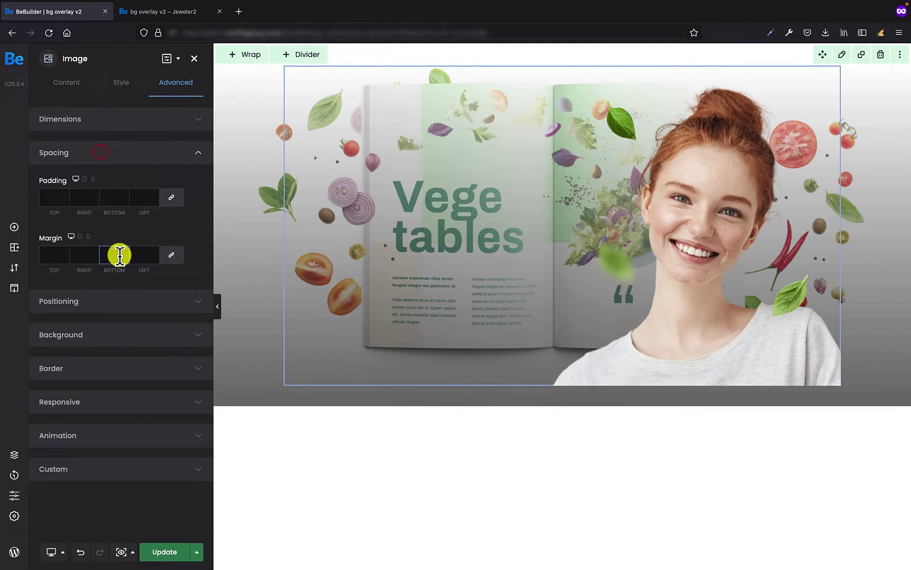
left_click(201, 228)
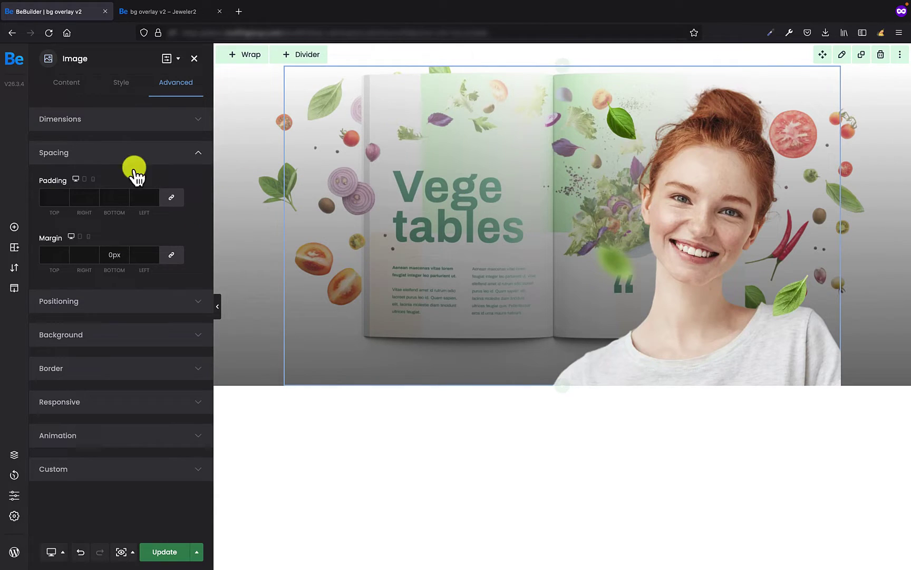
Step: Reopen the vegetables section's Advanced background overlay showing the black-to-white gradient at 0.53
left_click(257, 212)
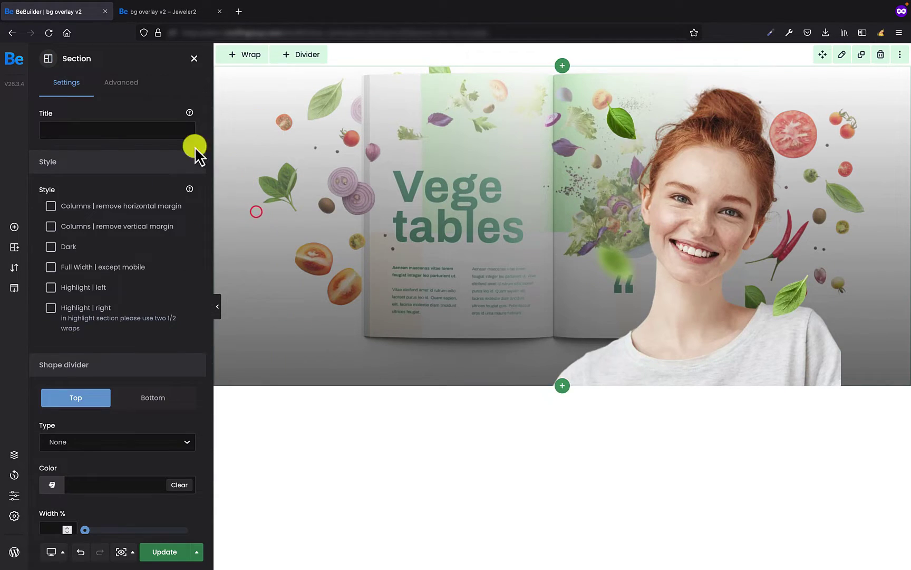
left_click(128, 95)
left_click(117, 251)
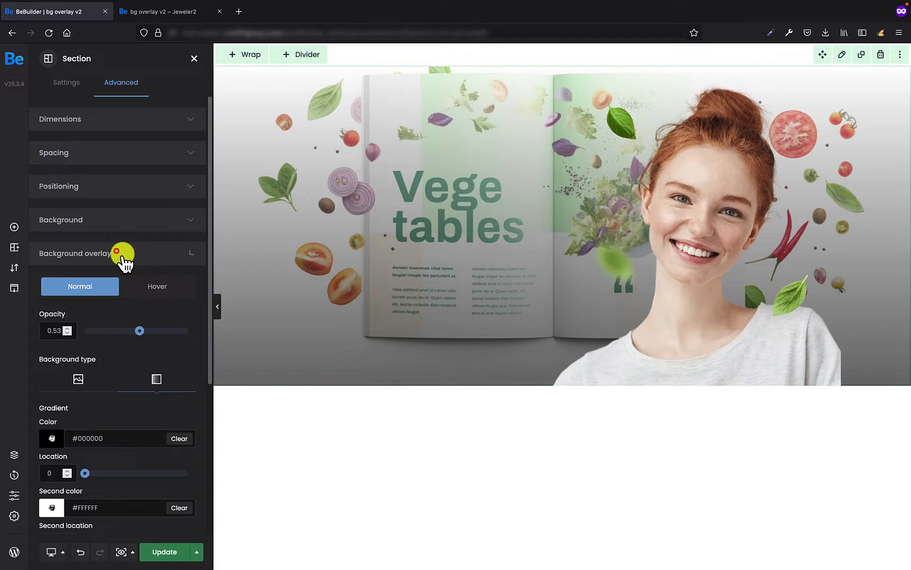
scroll(164, 311, "down", 4)
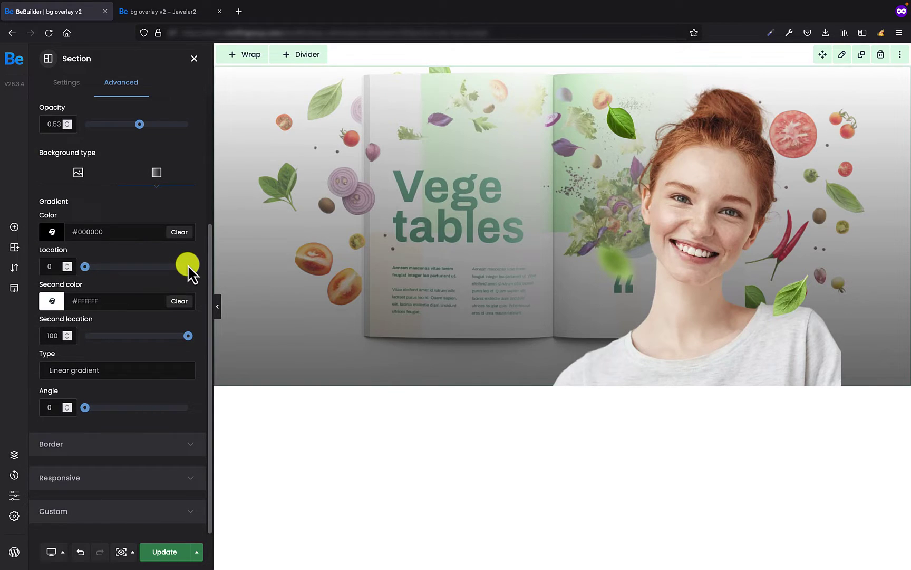
scroll(187, 264, "up", 1)
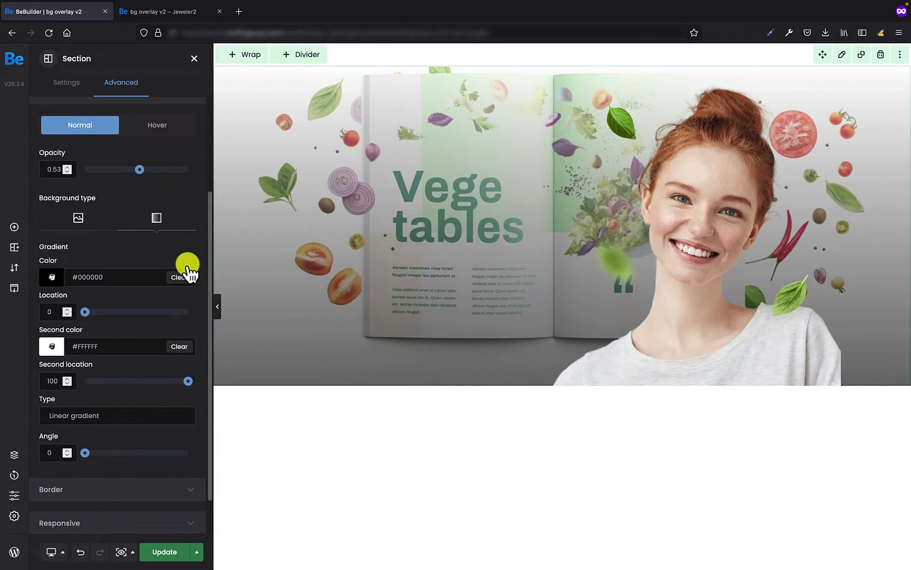
scroll(187, 272, "up", 1)
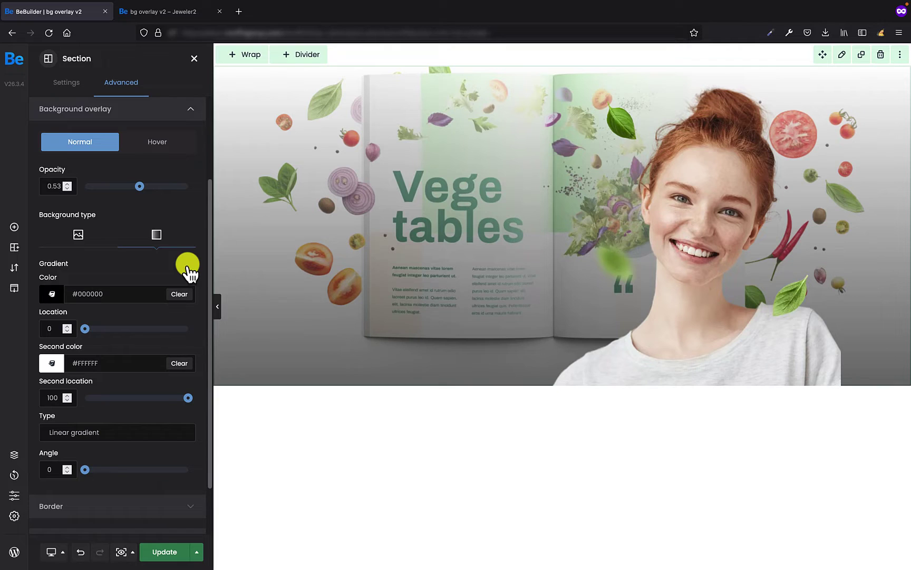
Step: Change the section overlay to a solid #673AB7 purple at 0.38 opacity, clearing the gradient colours
left_click(88, 233)
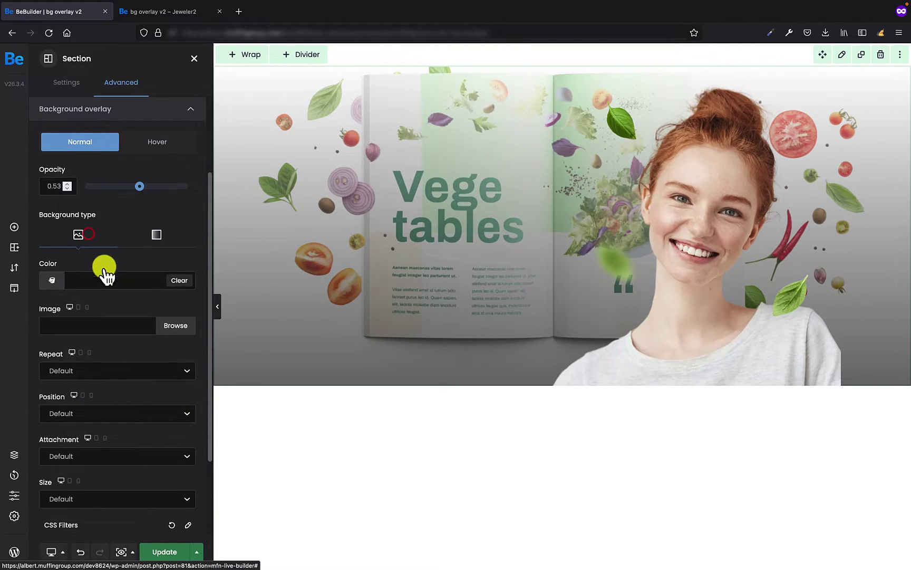
left_click(51, 280)
left_click(126, 390)
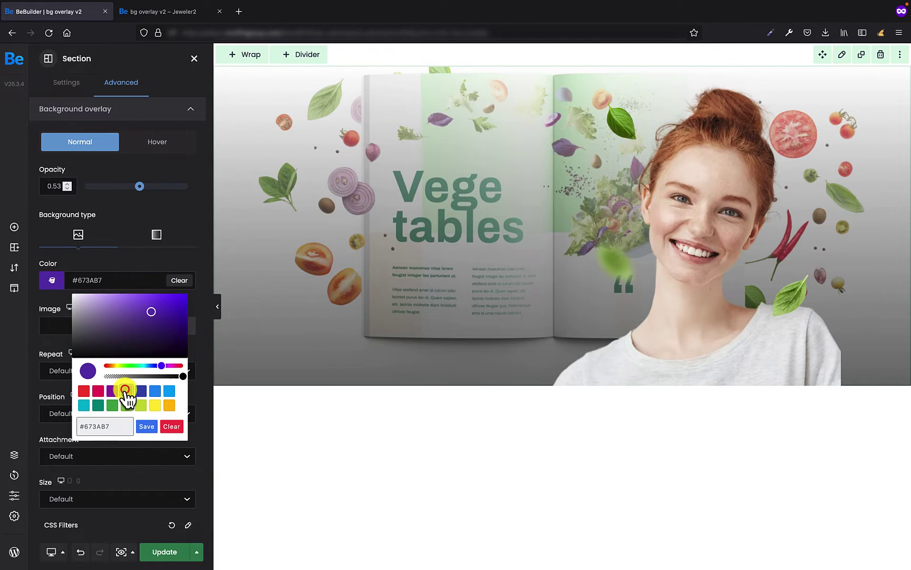
left_click(158, 235)
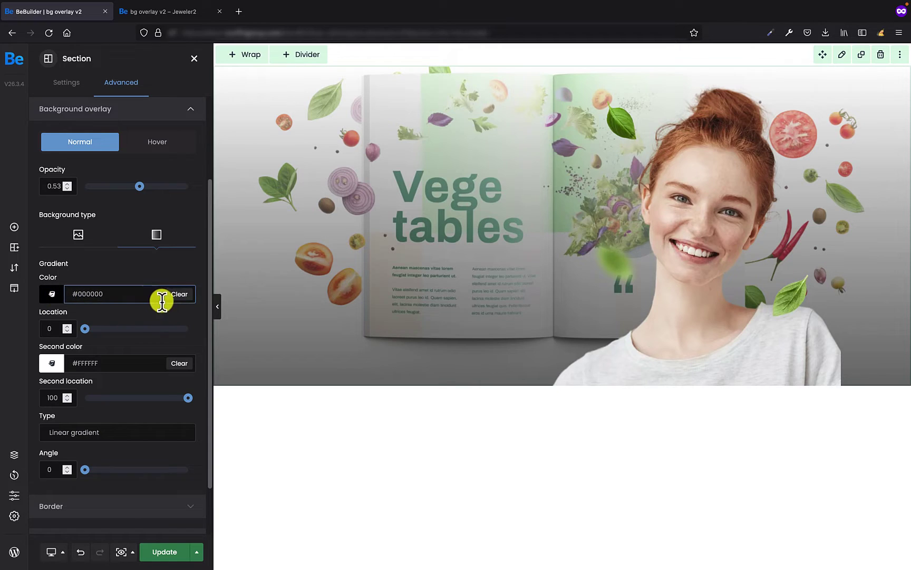
left_click(178, 294)
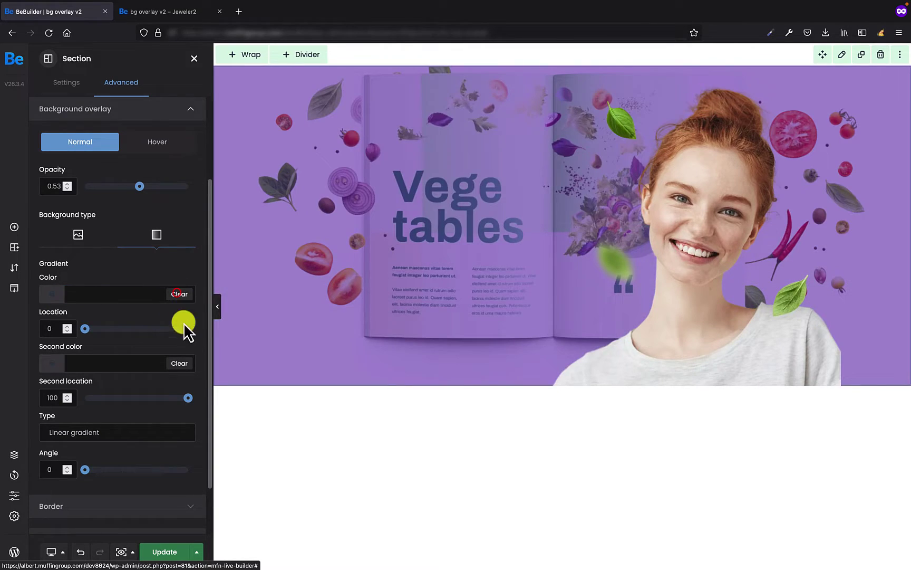
left_click(77, 236)
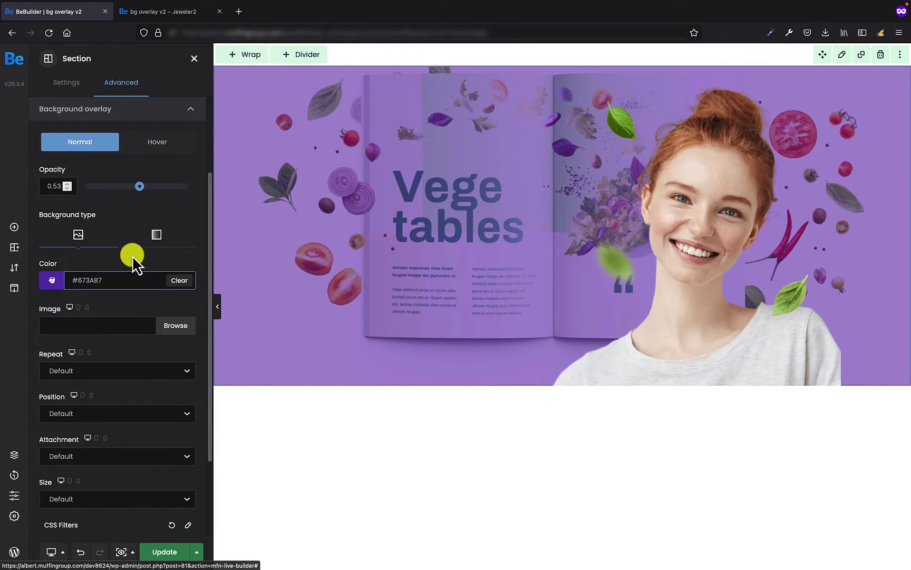
left_click(138, 186)
mouse_move(136, 186)
left_mouse_down()
mouse_move(104, 192)
mouse_move(126, 191)
left_mouse_up()
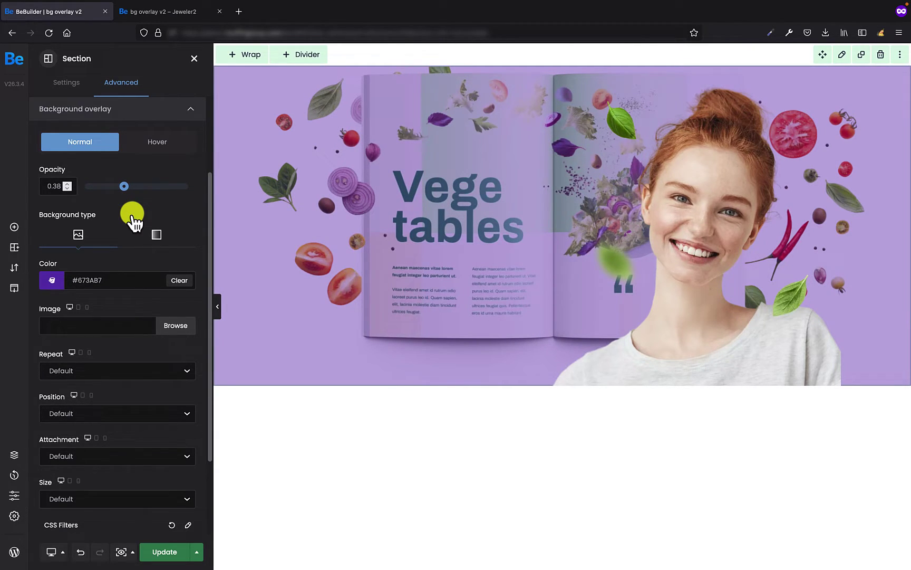
scroll(124, 221, "up", 1)
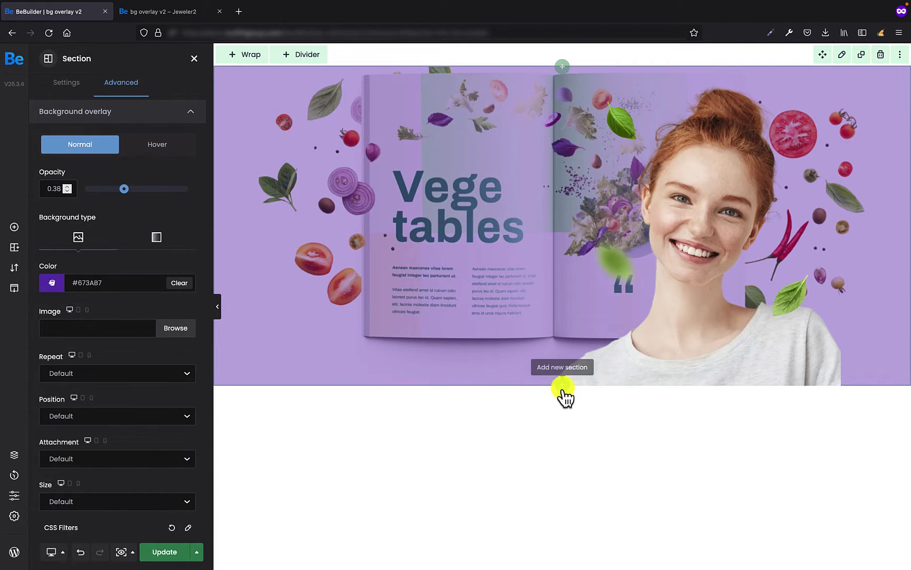
Step: Add a 1/1 section below and give it the workshop MP4 as a video background
left_click(561, 389)
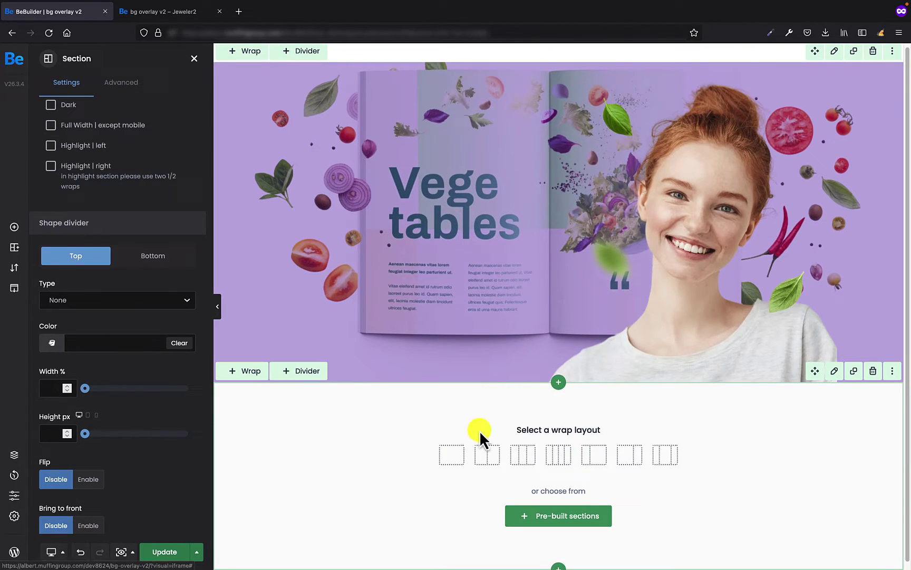
left_click(454, 457)
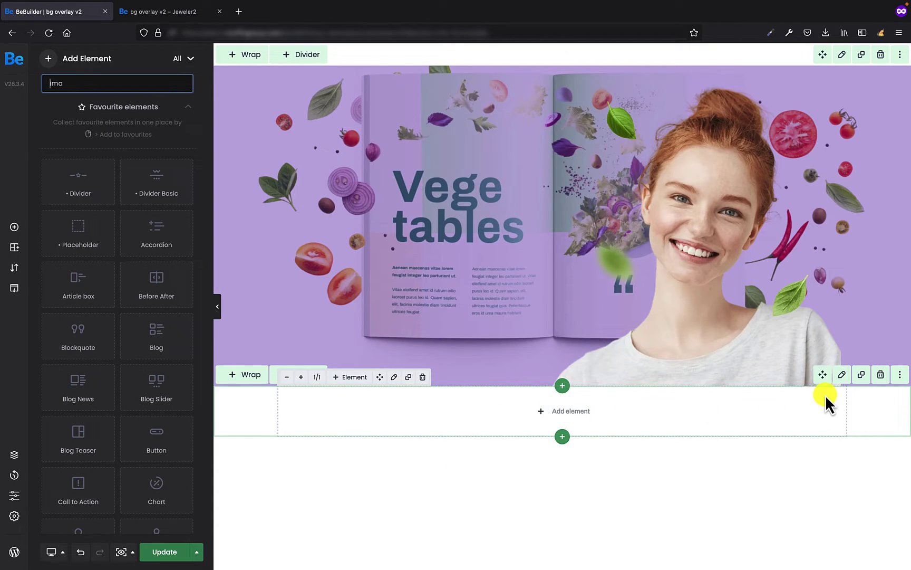
left_click(843, 375)
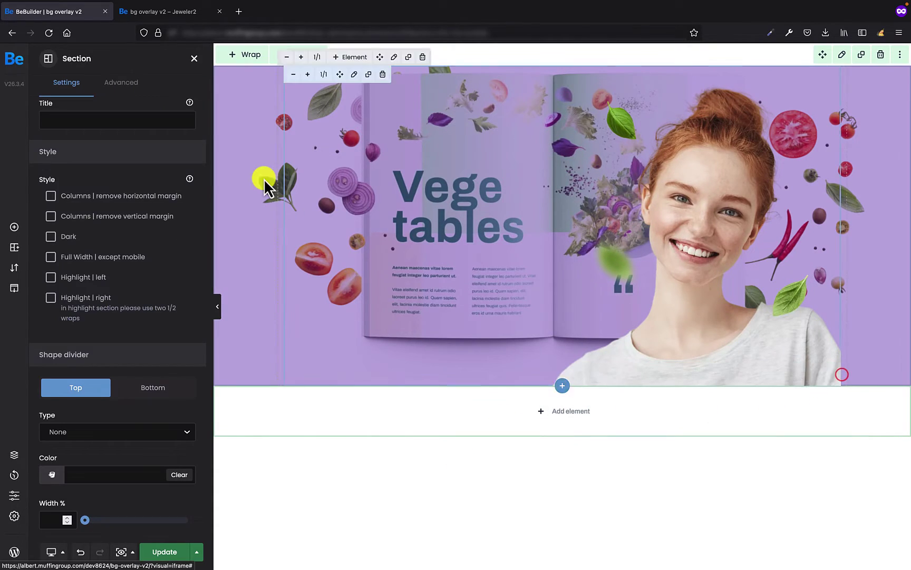
left_click(133, 84)
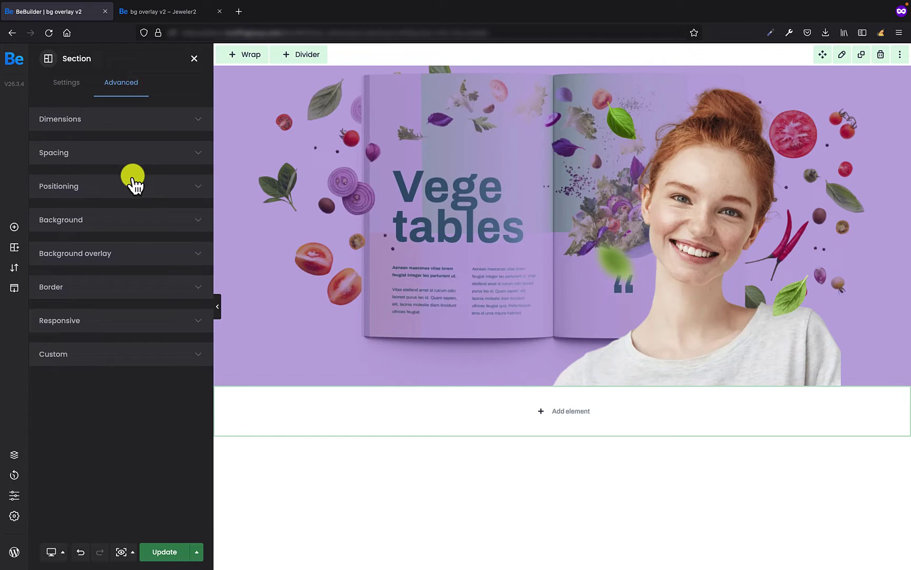
left_click(118, 221)
scroll(134, 293, "down", 1)
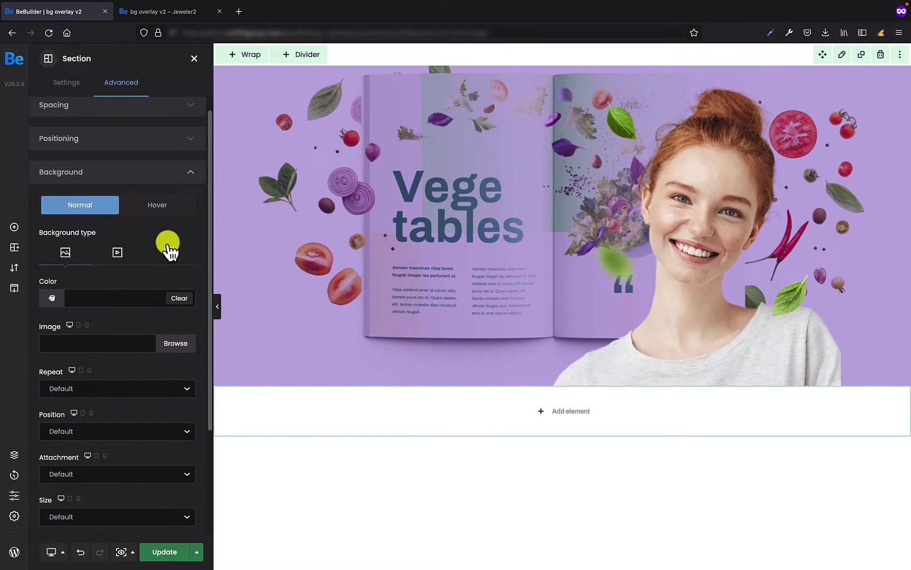
left_click(119, 253)
left_click(179, 344)
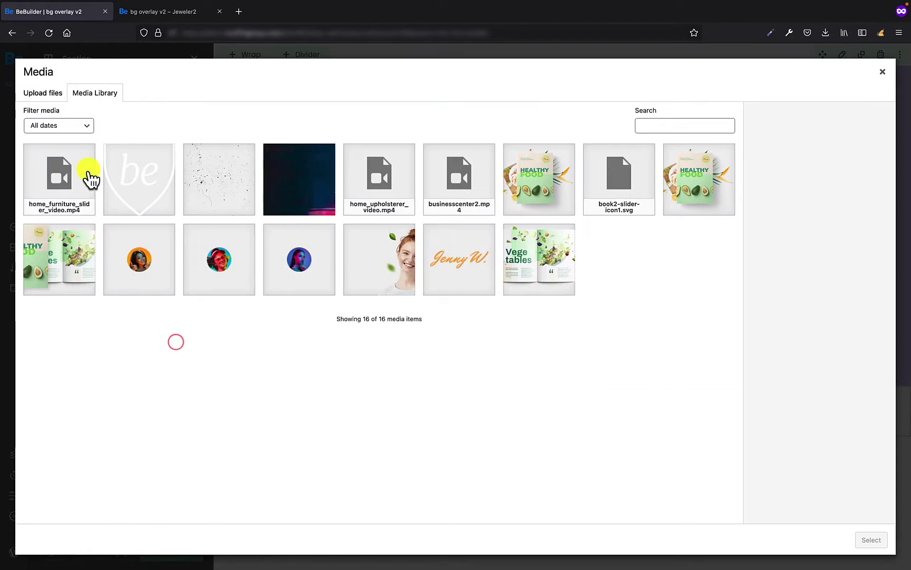
left_click(90, 180)
left_click(876, 542)
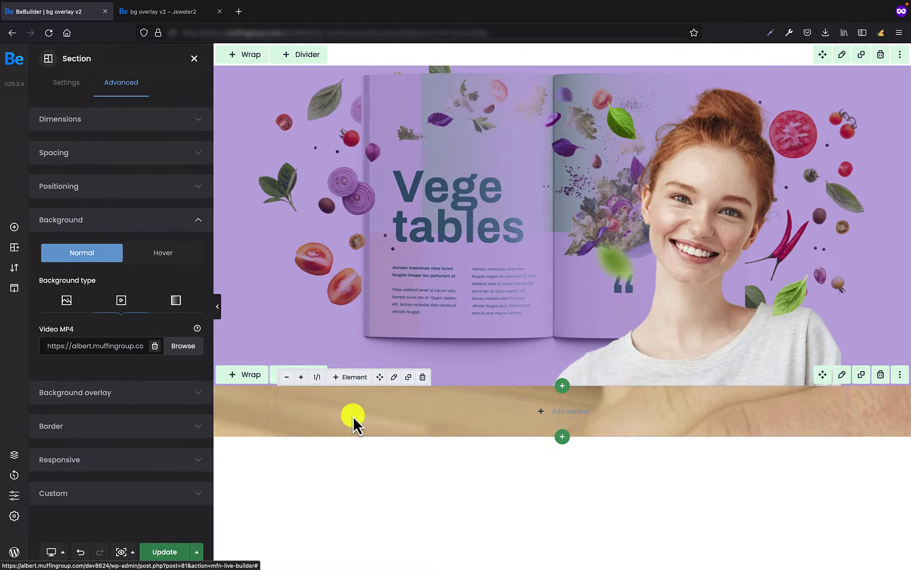
Step: Set the video section's height to Full screen
left_click(142, 120)
left_click(127, 207)
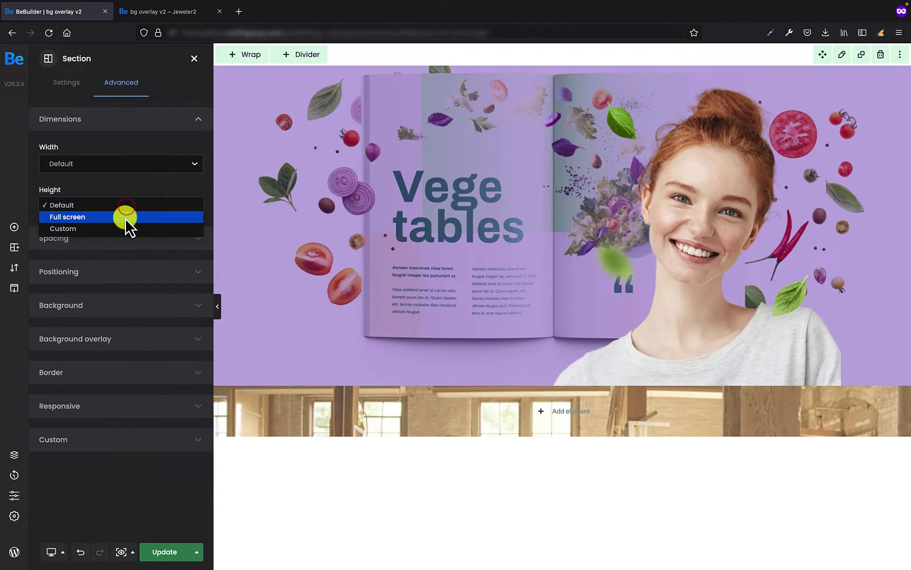
left_click(126, 217)
scroll(446, 468, "down", 5)
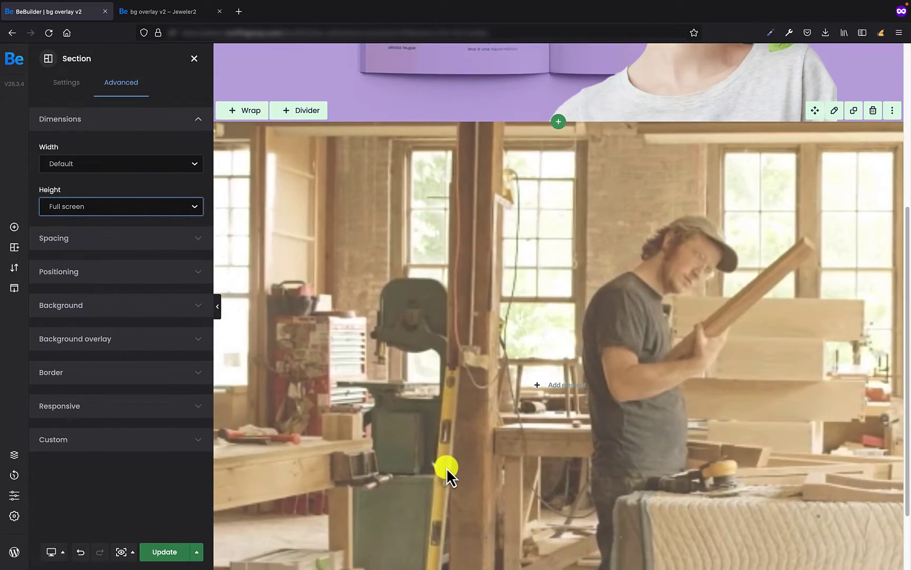
scroll(446, 467, "down", 3)
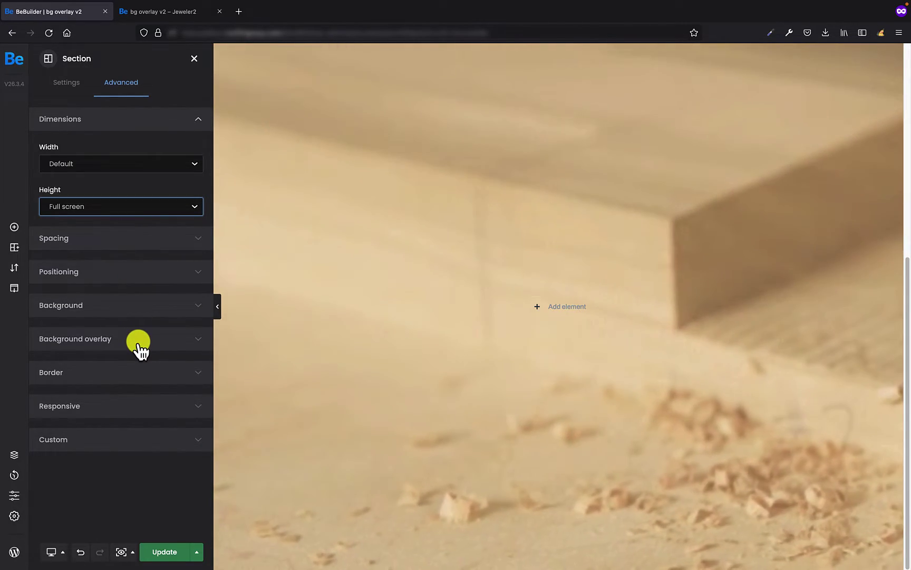
Step: Overlay the video section with the dust-overlay-3 ink-splatter image at 0.74 opacity
left_click(138, 342)
scroll(138, 341, "down", 3)
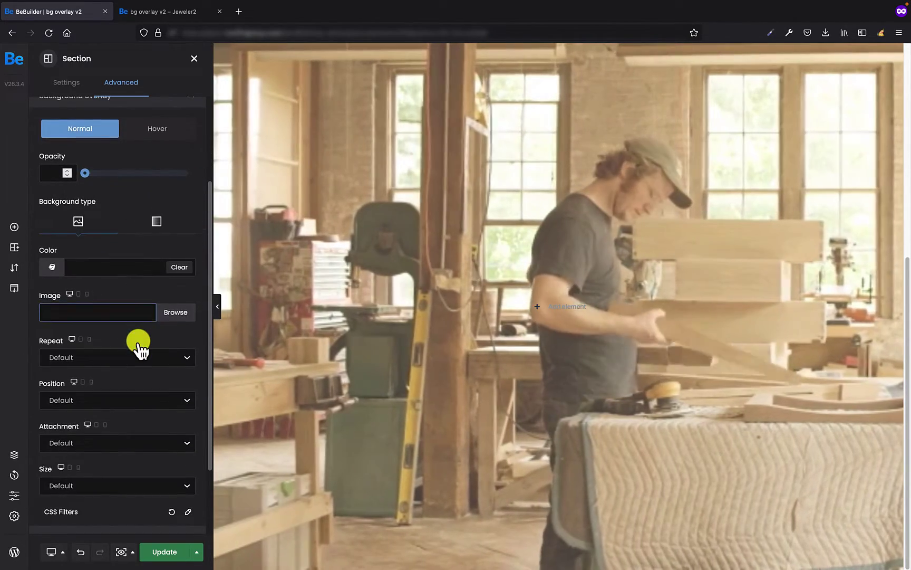
scroll(139, 342, "up", 1)
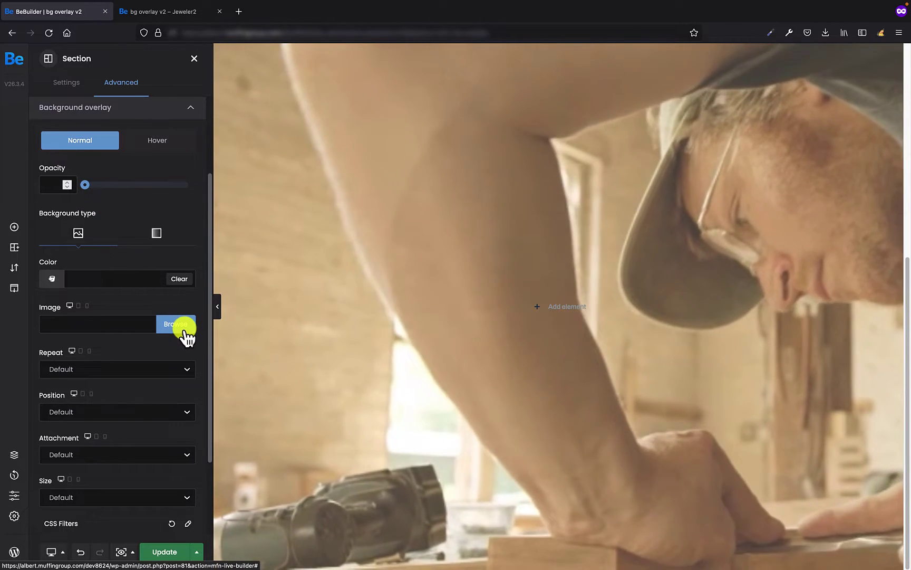
left_click(185, 328)
left_click(226, 159)
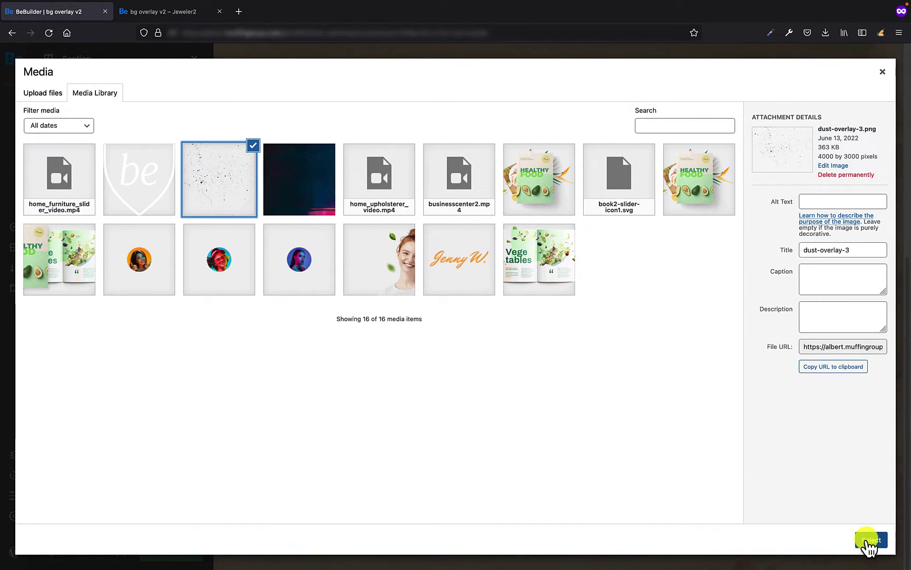
left_click(872, 540)
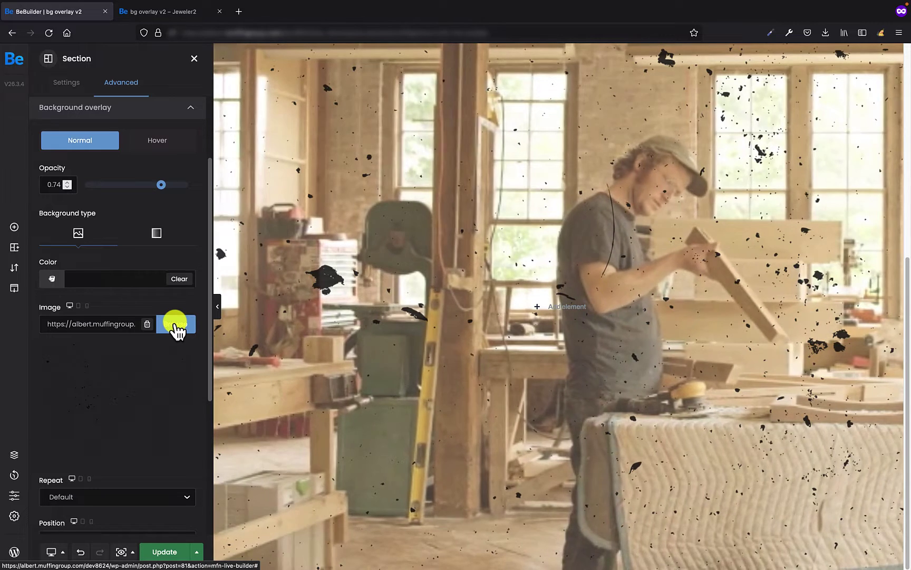
Step: Swap the splatter overlay for the dark glitch image and set its opacity to 0.43
left_click(175, 323)
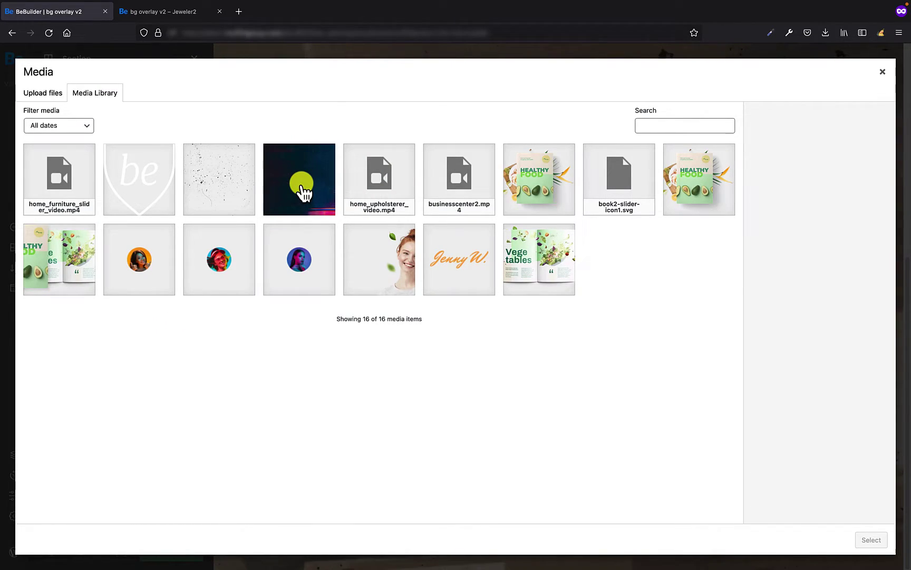
left_click(301, 183)
left_click(873, 538)
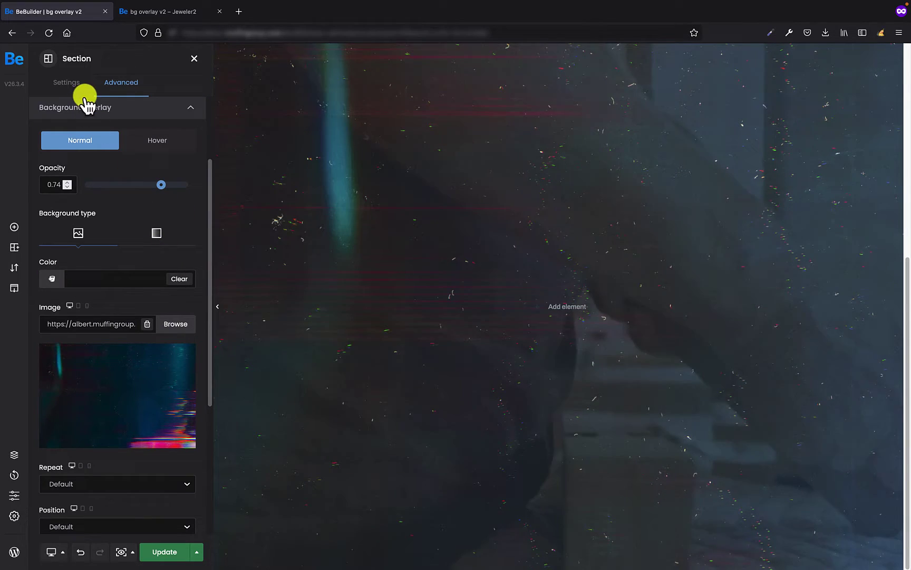
left_click_drag(163, 184, 184, 206)
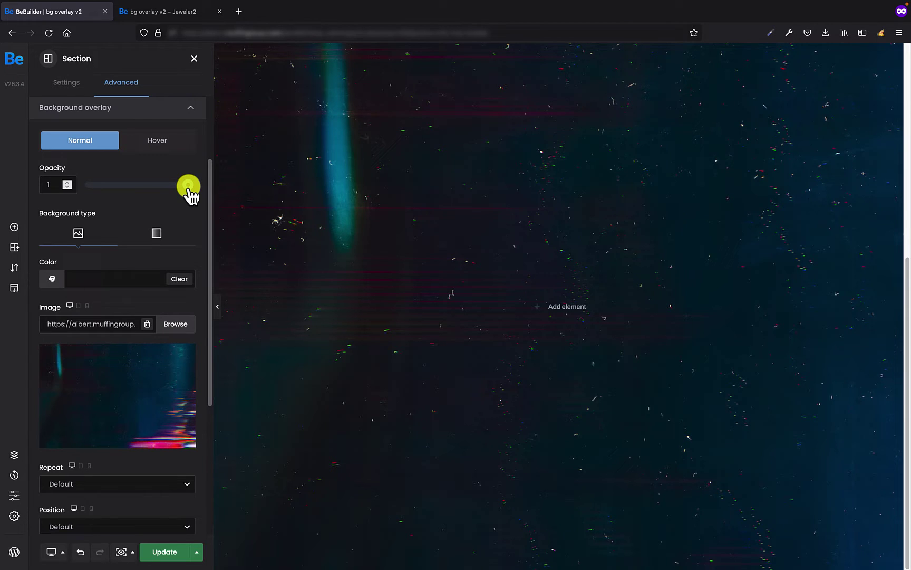
left_click_drag(187, 185, 132, 186)
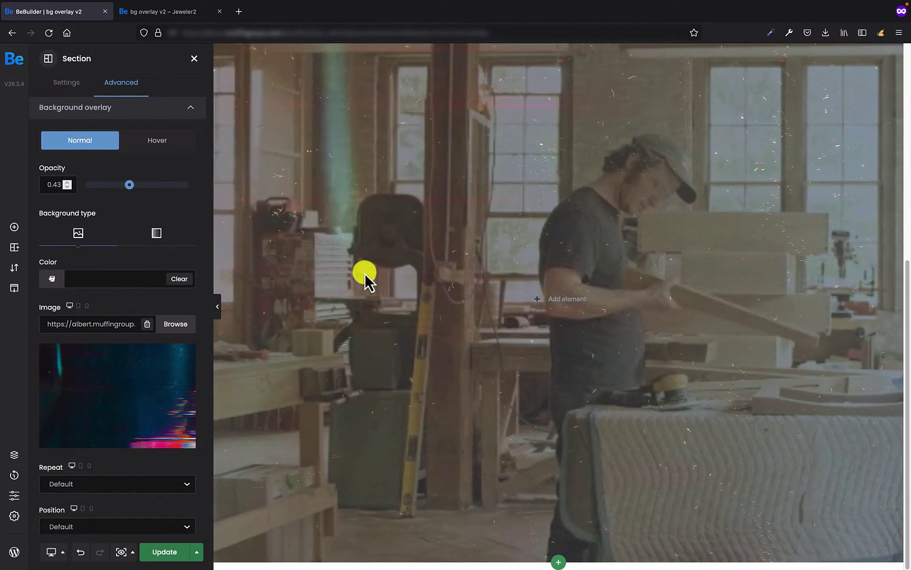
Step: Add a single-column 1/1 wrap to the new section below the video
left_click(558, 511)
scroll(556, 504, "down", 3)
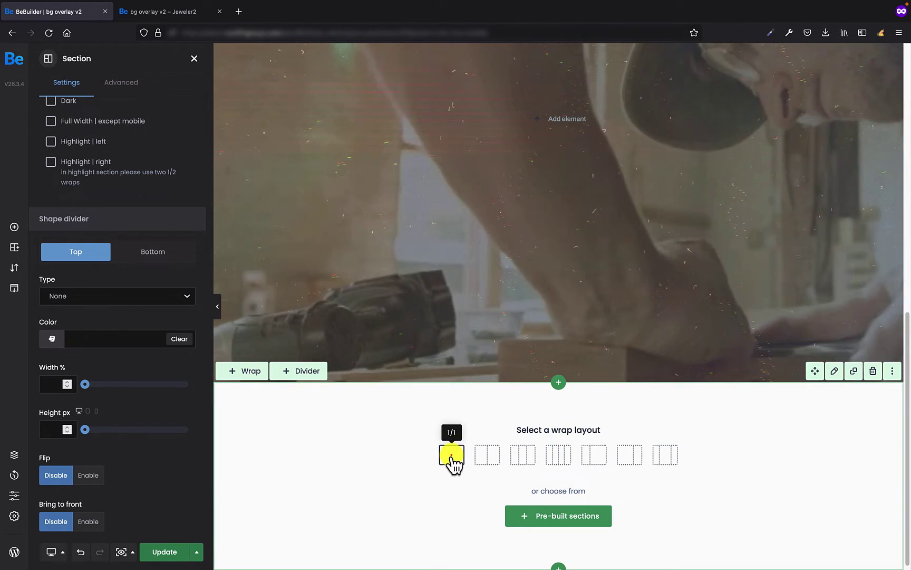
left_click(459, 454)
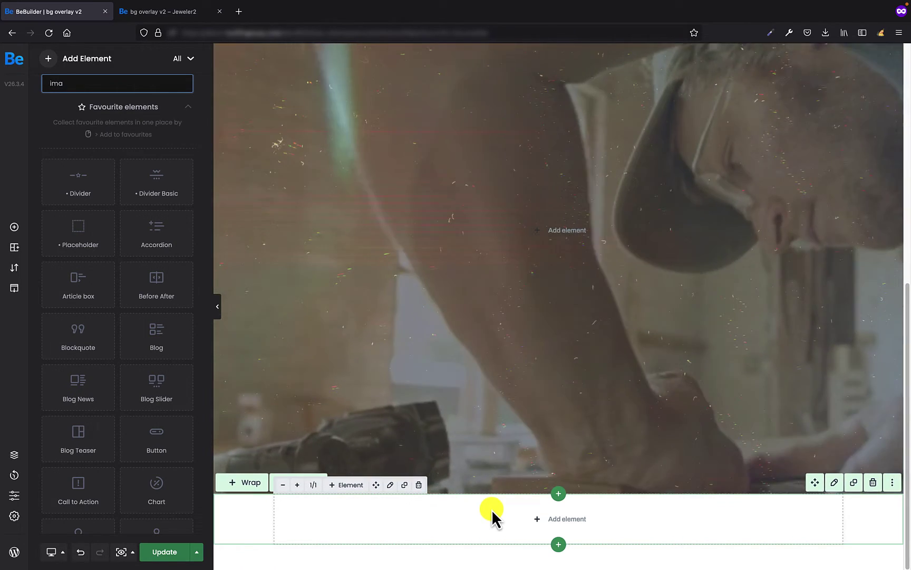
Step: Place an Image element in the wrap showing the smiling red-haired woman with leaves
left_click(572, 518)
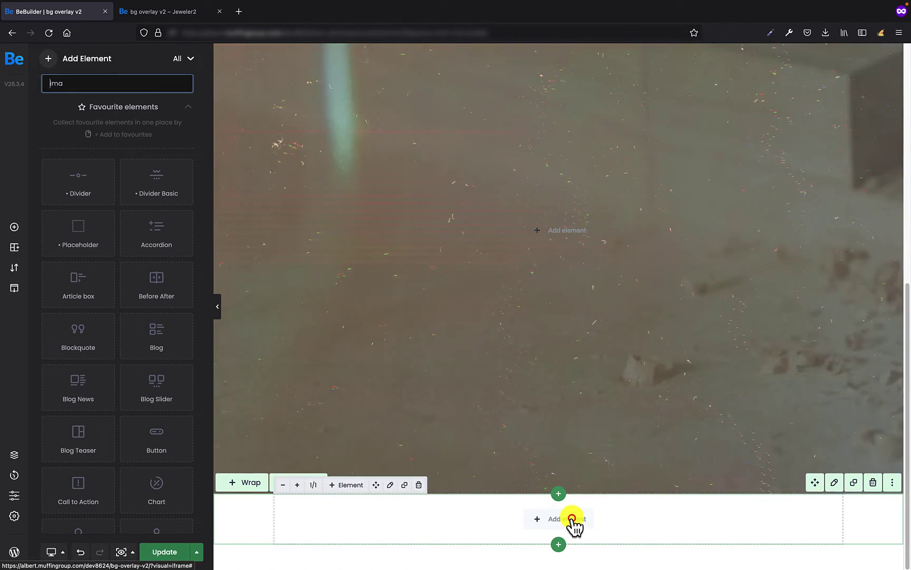
left_click(107, 84)
type("ima")
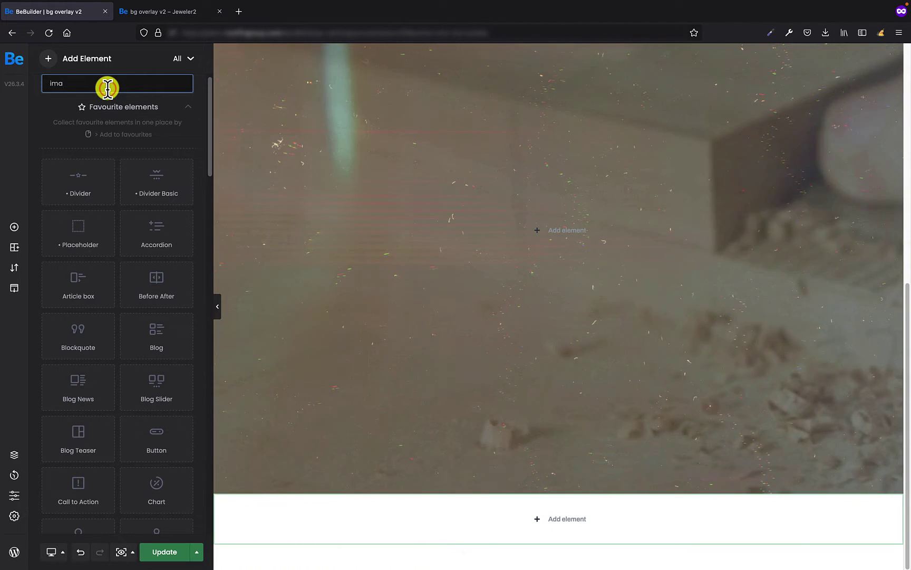
type("g")
left_click_drag(73, 190, 541, 546)
scroll(541, 536, "down", 6)
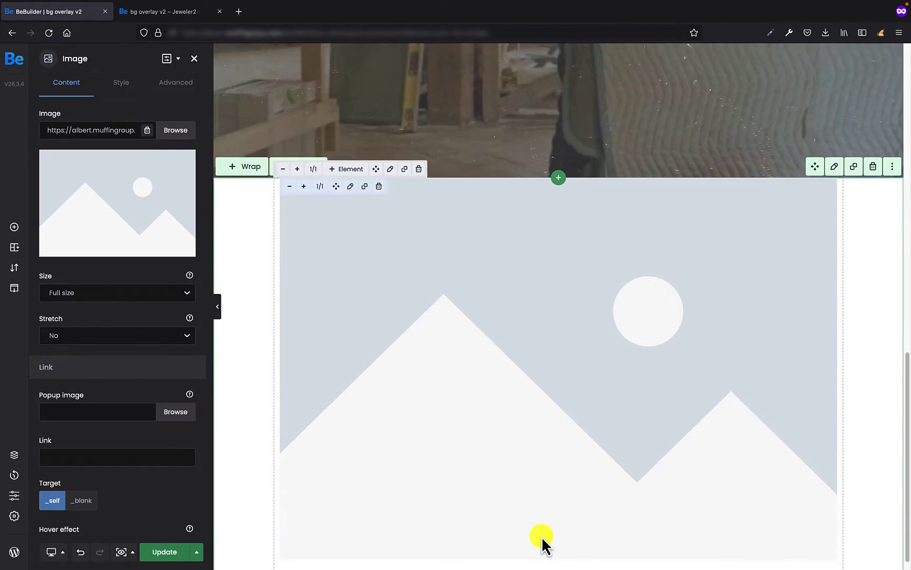
left_click(170, 133)
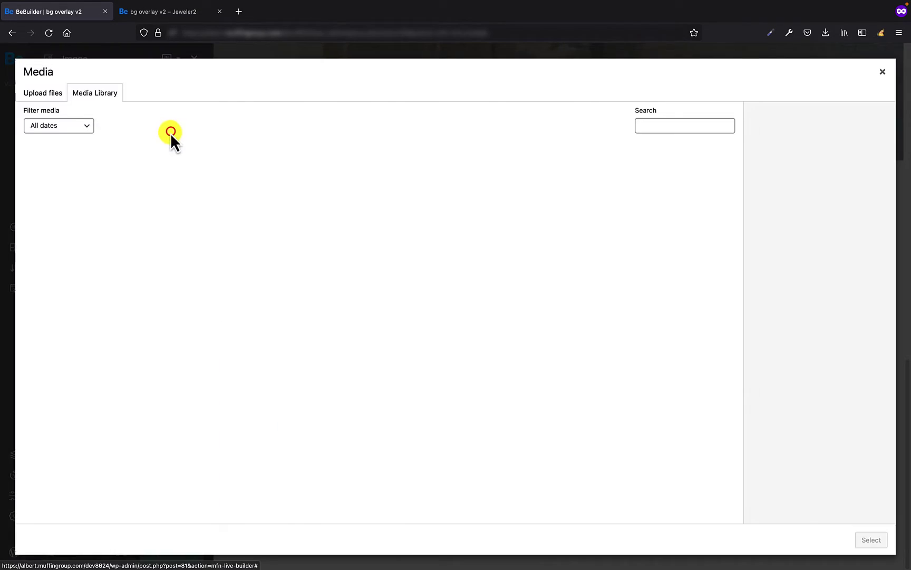
left_click(401, 261)
left_click(871, 539)
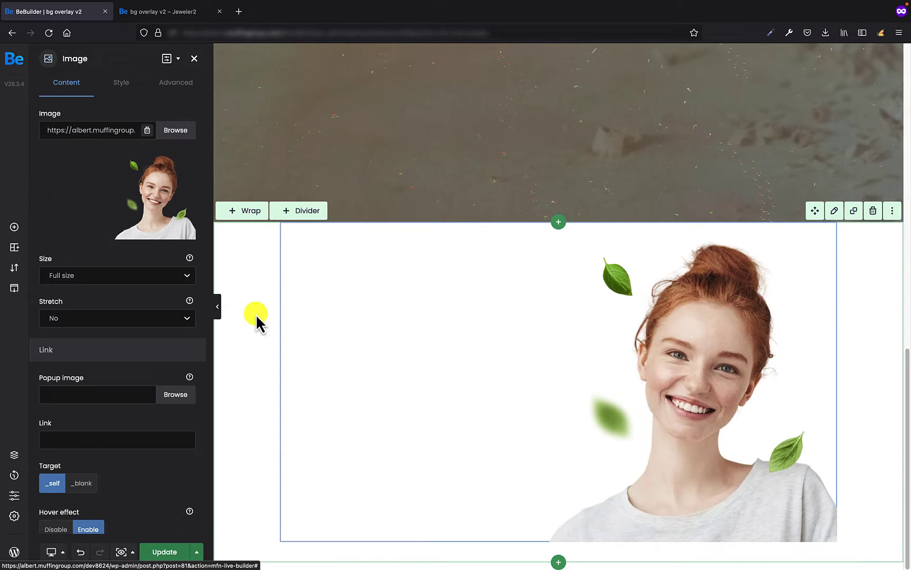
Step: Set the Vegetables magazine image as the woman section's advanced background overlay
left_click(254, 314)
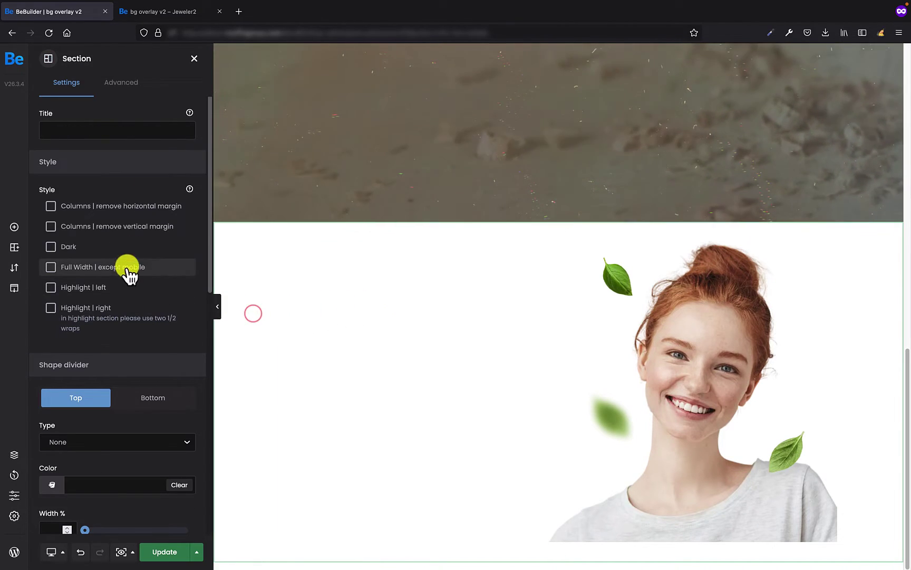
left_click(113, 85)
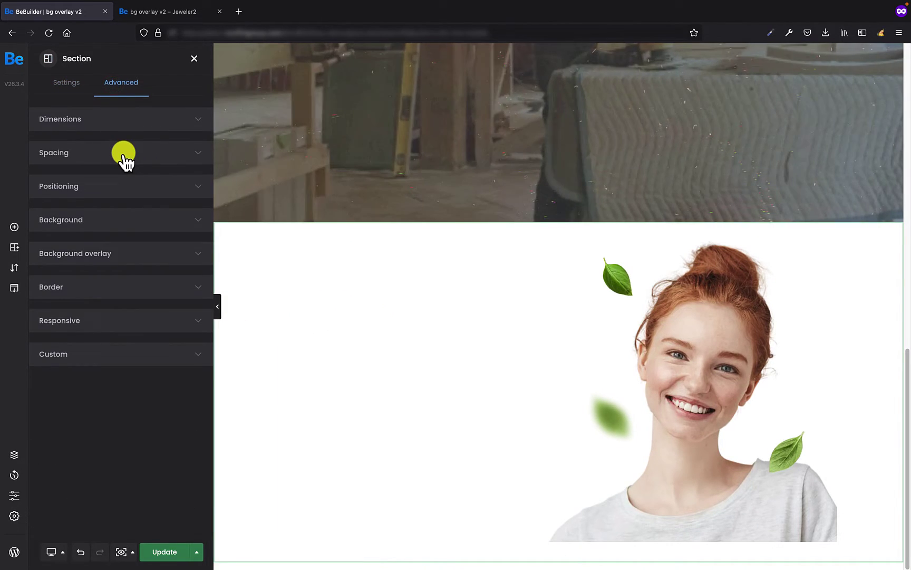
left_click(112, 260)
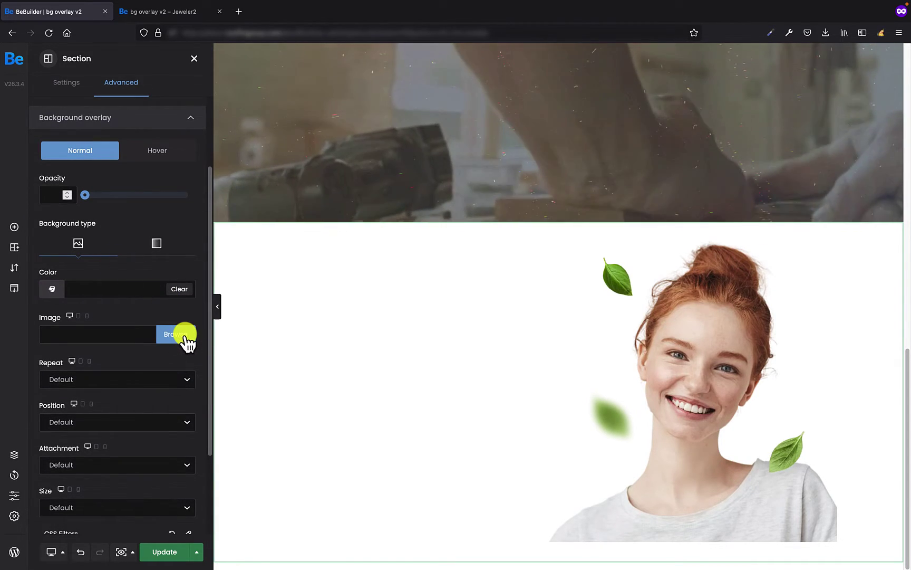
left_click(178, 336)
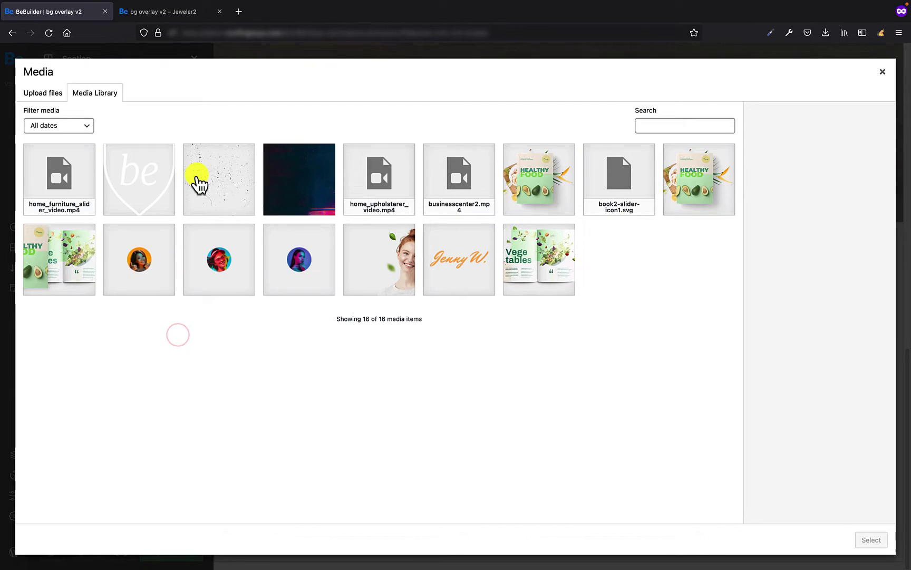
left_click(541, 254)
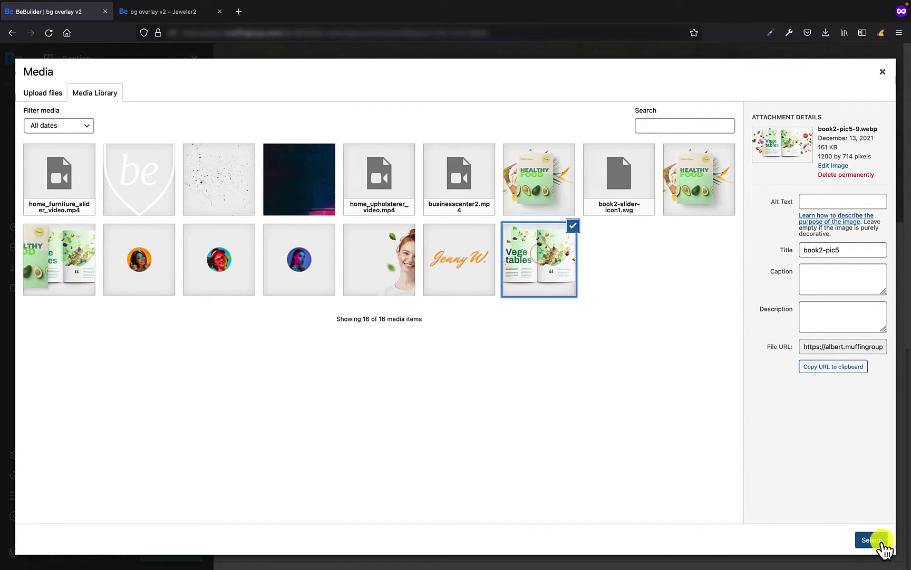
left_click(873, 539)
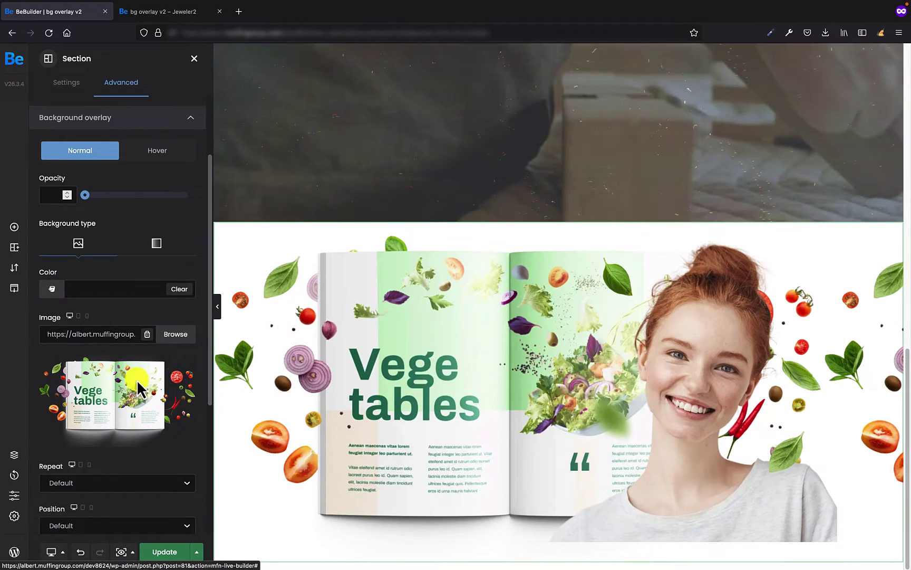
Step: Set the overlay image's Repeat to No repeat and Position to Center Center
scroll(137, 380, "down", 3)
left_click(87, 339)
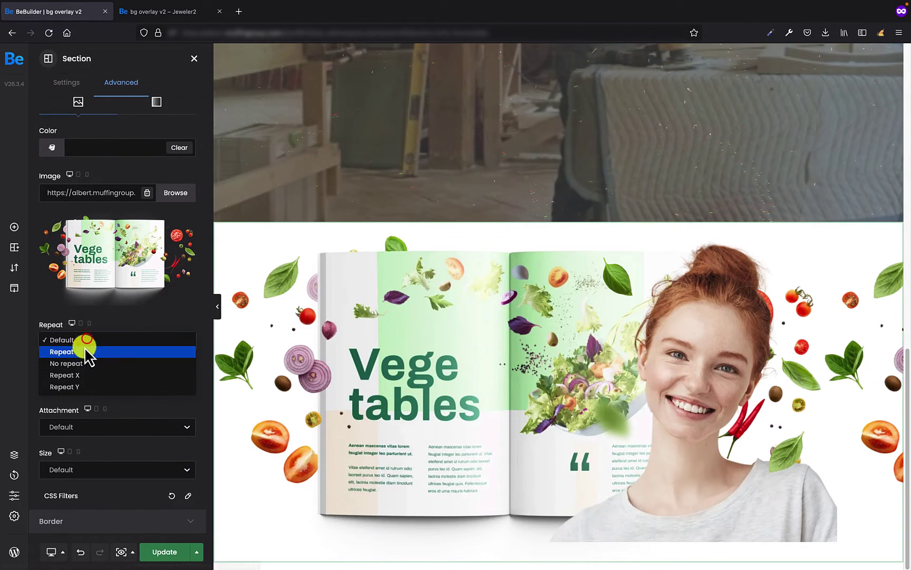
left_click(82, 363)
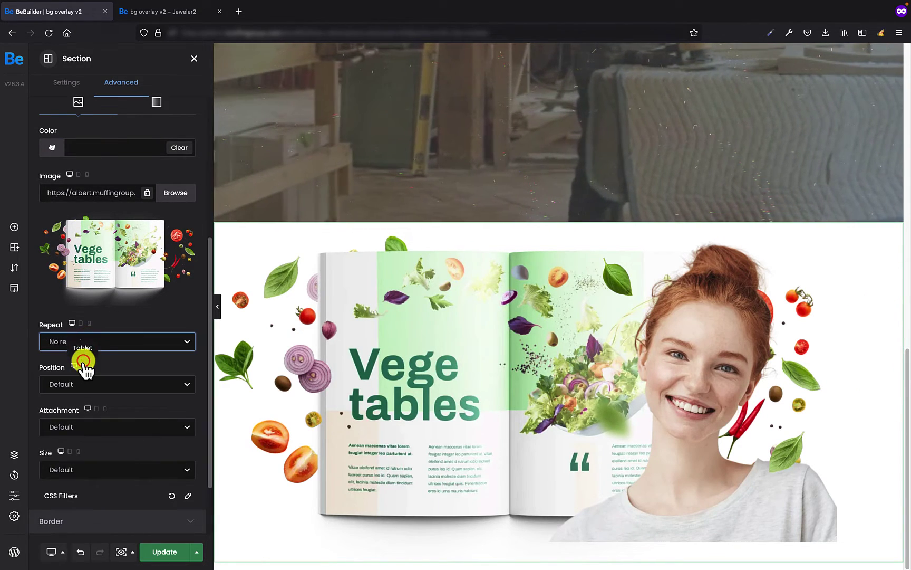
left_click(142, 384)
left_click(135, 396)
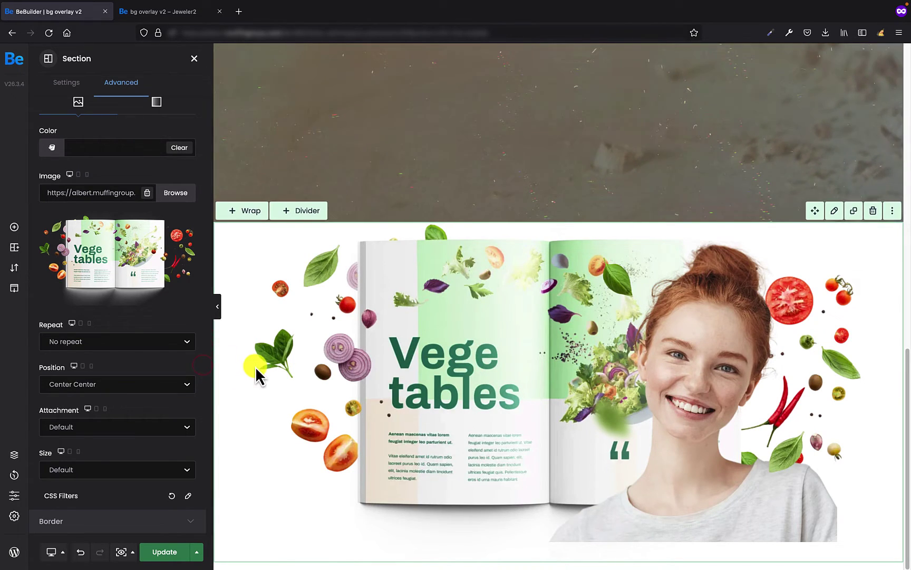
scroll(156, 389, "down", 3)
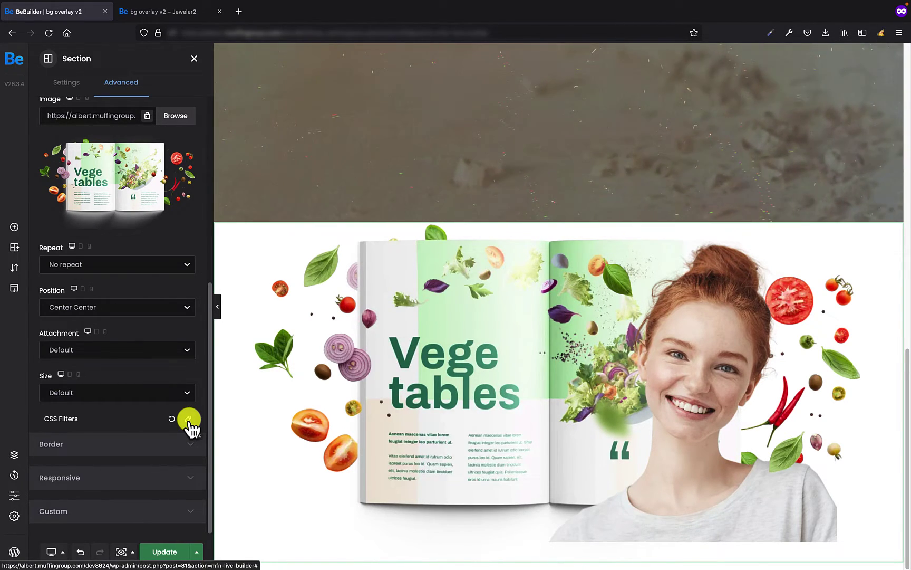
Step: Set the overlay's CSS filters to Blur 4, Brightness 98, Contrast 89, Saturation 118, Hue 129
left_click(189, 419)
scroll(188, 419, "down", 3)
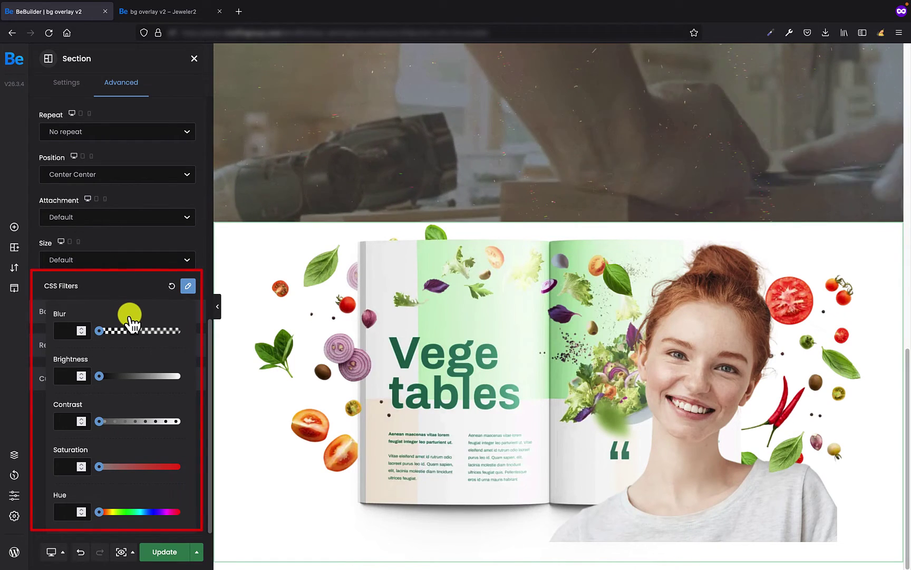
left_click_drag(101, 332, 121, 341)
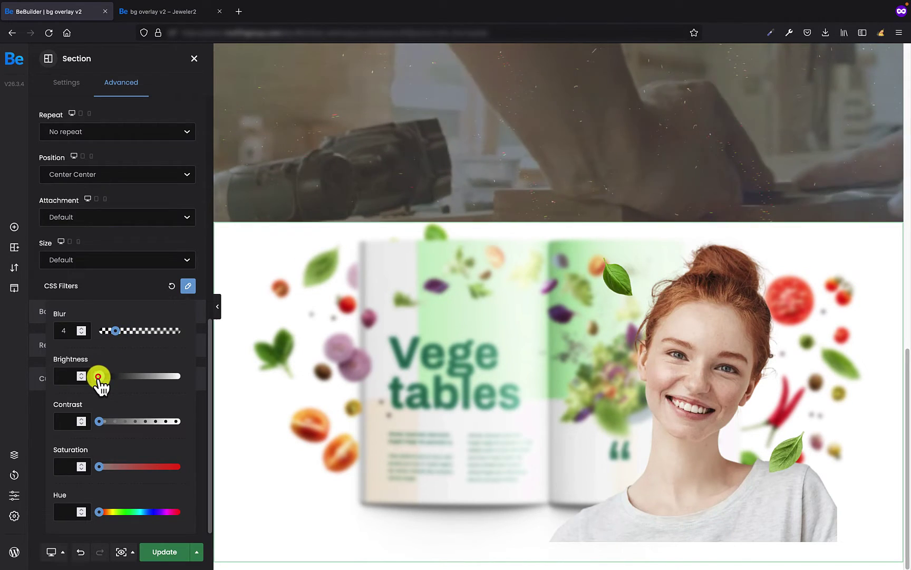
left_click_drag(100, 375, 140, 378)
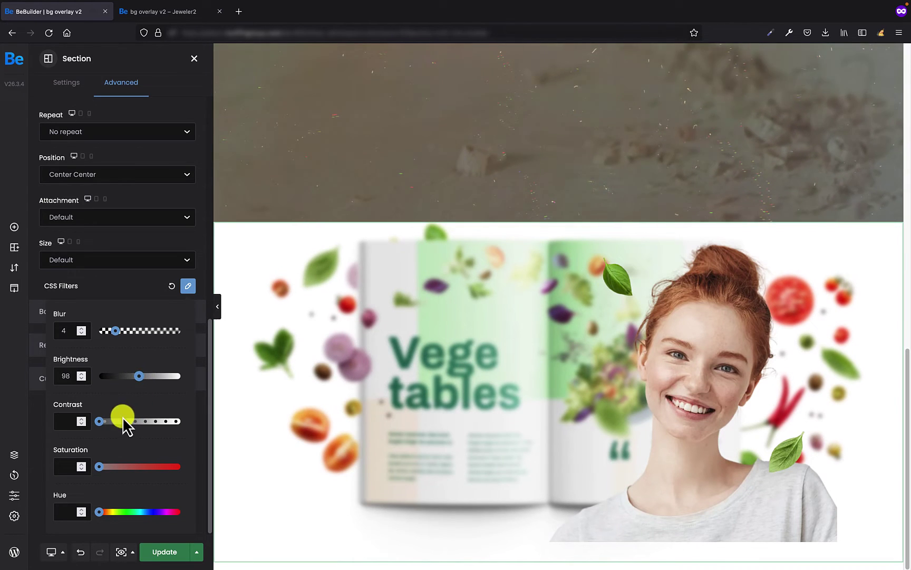
left_click_drag(97, 421, 141, 430)
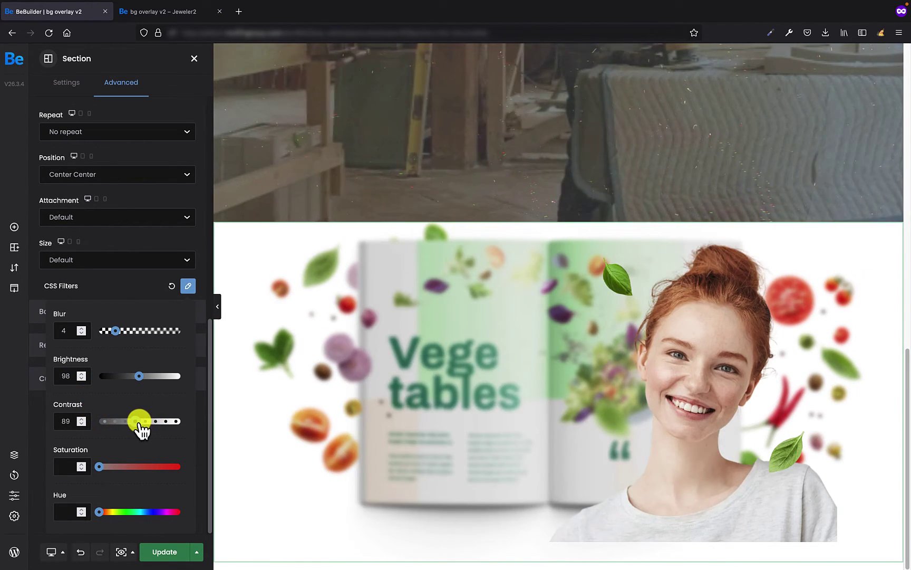
mouse_move(98, 470)
left_mouse_down()
mouse_move(177, 469)
mouse_move(105, 468)
left_mouse_up()
left_click(96, 511)
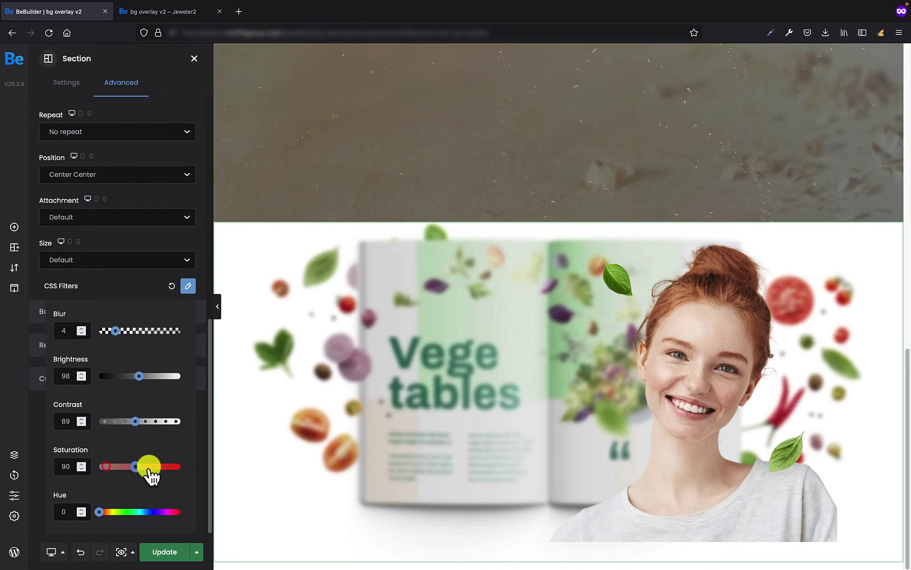
mouse_move(130, 513)
left_mouse_down()
mouse_move(162, 513)
mouse_move(135, 512)
left_mouse_up()
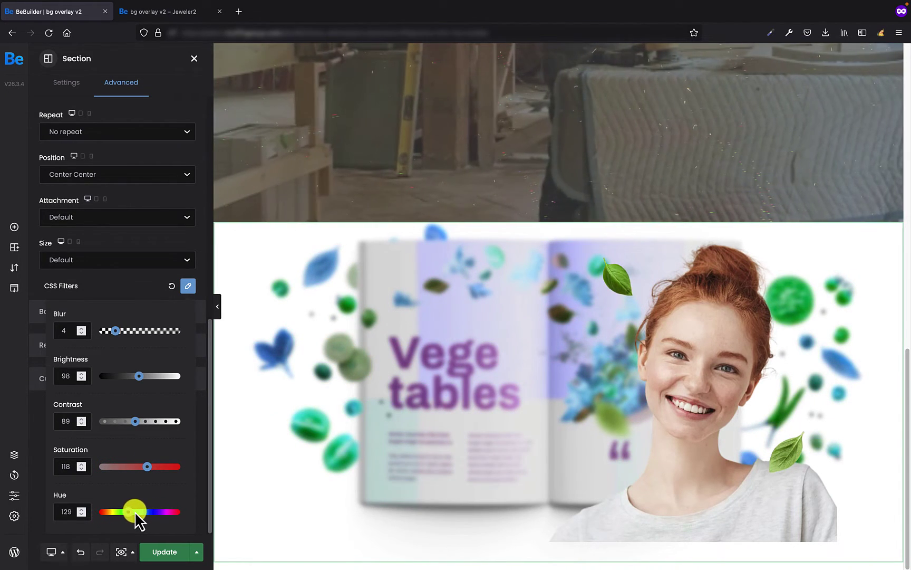